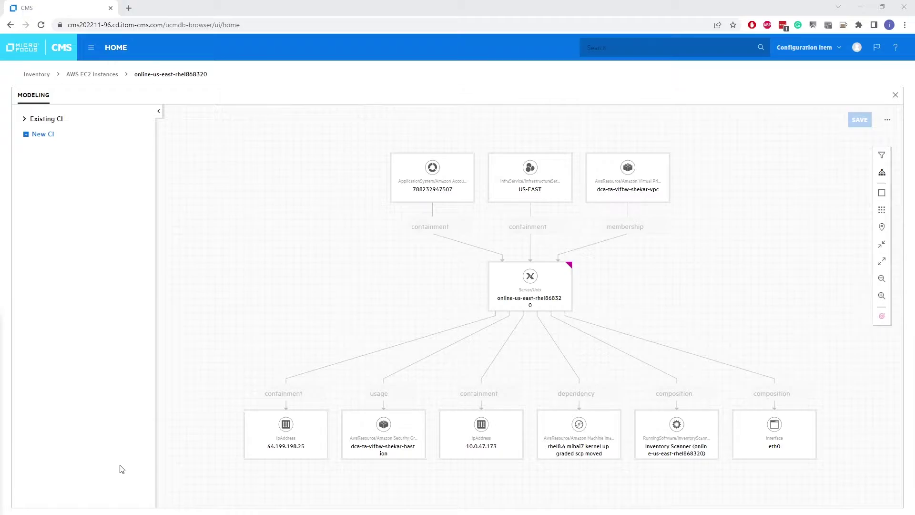
# - Expand the related CIs of US-EAST, Online Application and Online Services in the modeling topology map
pyautogui.click(533, 193)
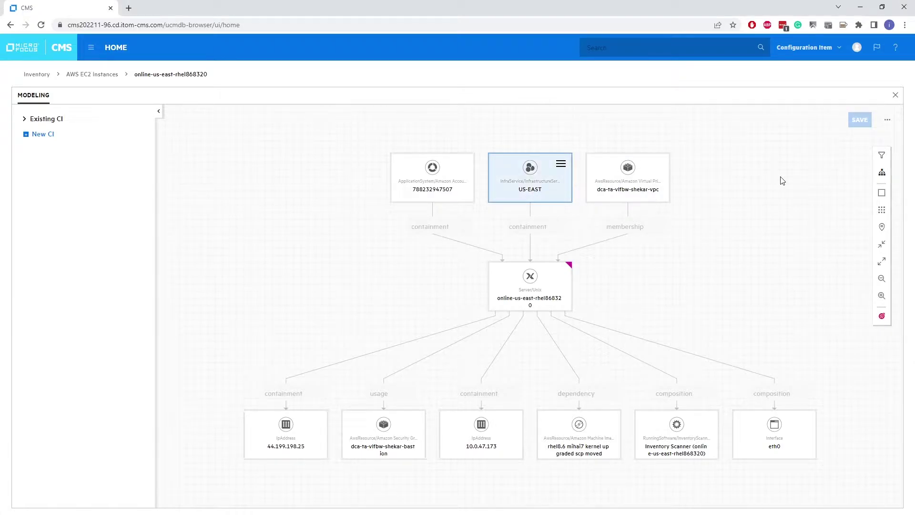
pyautogui.click(883, 173)
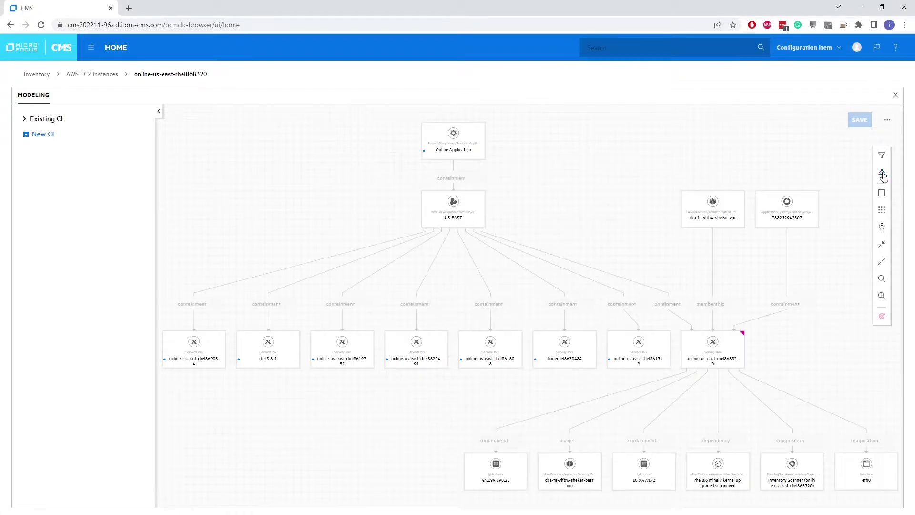
pyautogui.click(468, 151)
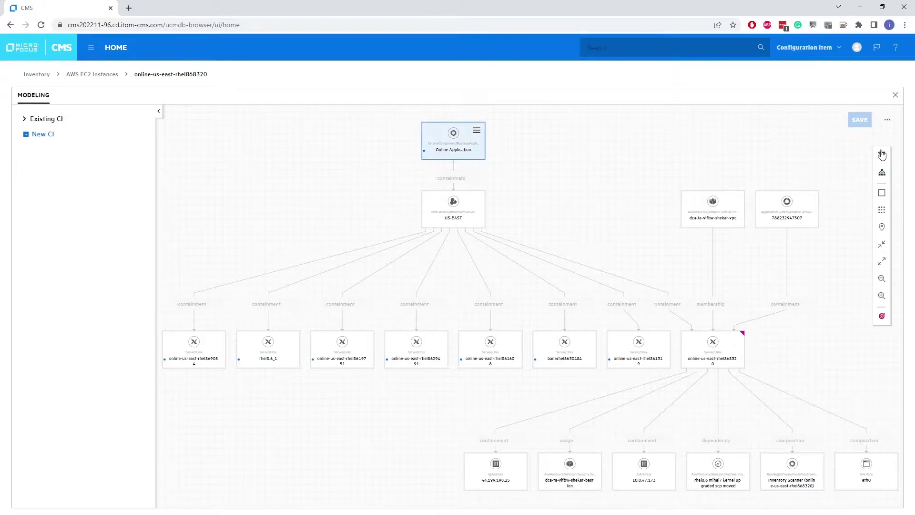
pyautogui.click(883, 173)
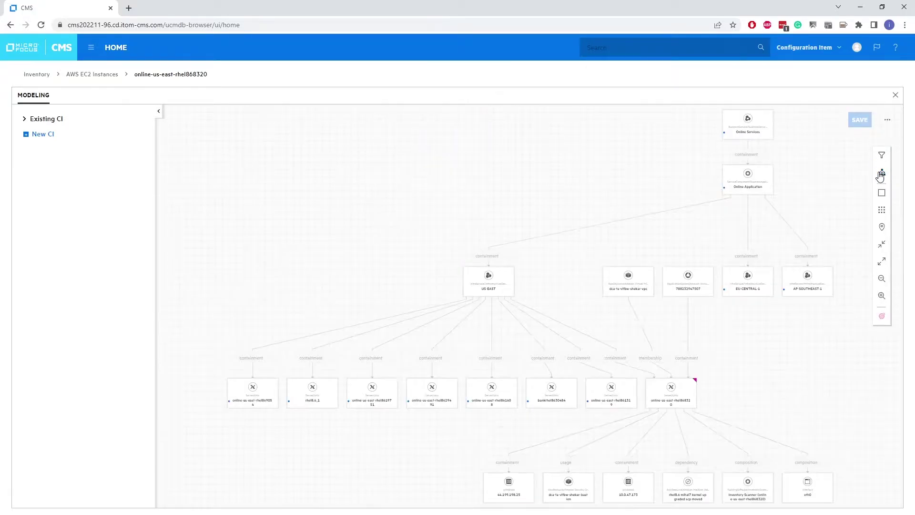
pyautogui.click(746, 130)
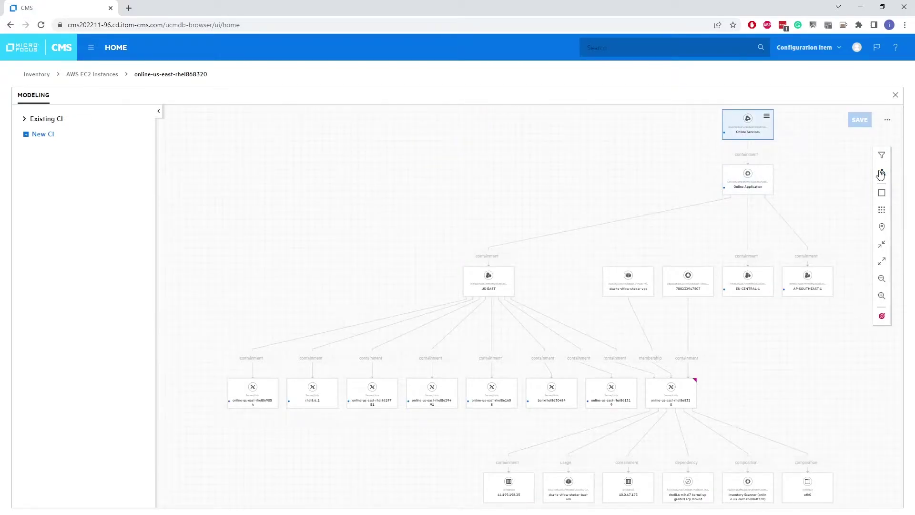
pyautogui.click(882, 174)
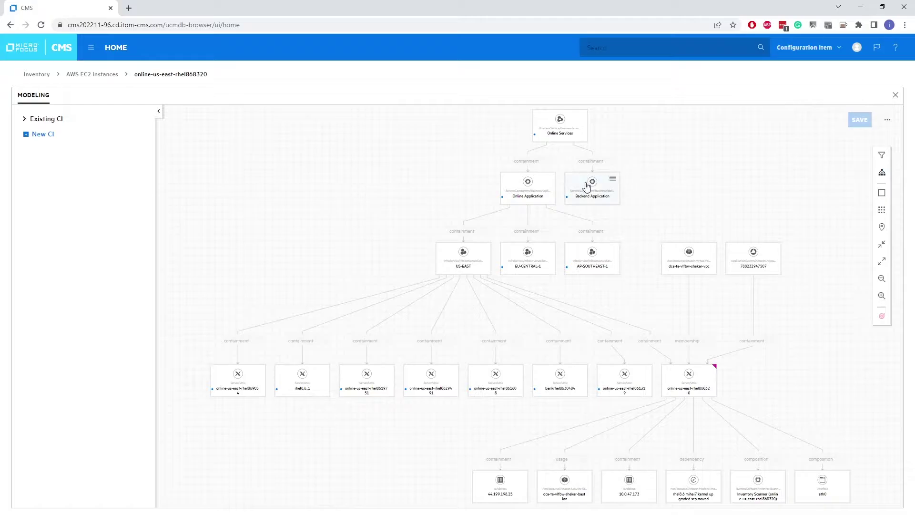
# - Expand the related CIs of Backend Application and its ON-PREMISE group in the topology map
pyautogui.click(603, 196)
pyautogui.click(882, 175)
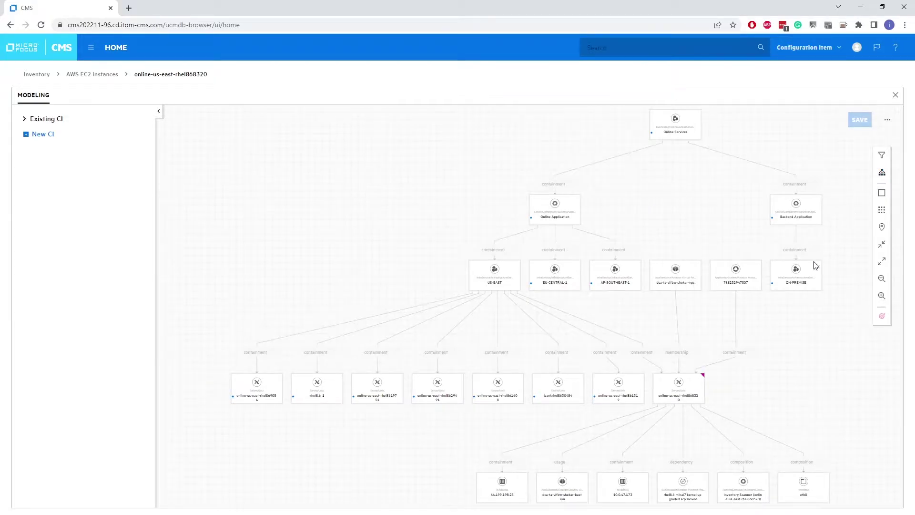
pyautogui.click(810, 269)
pyautogui.click(882, 173)
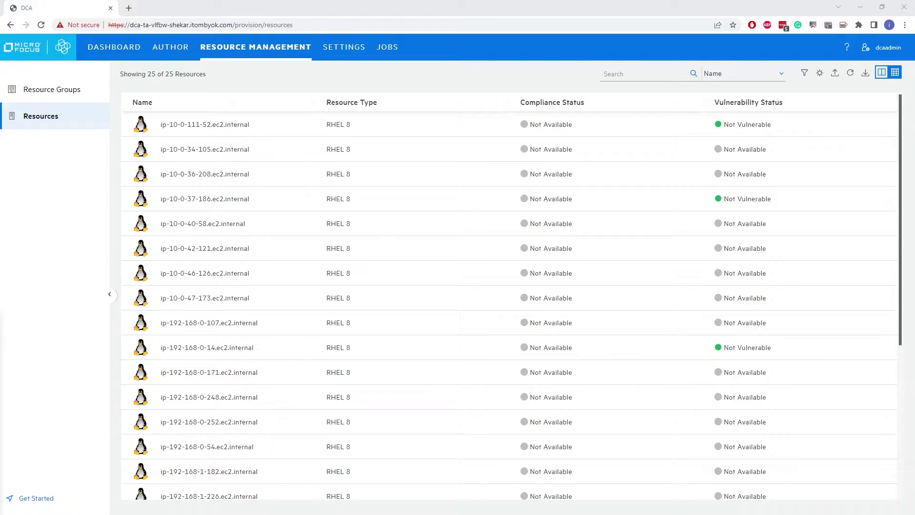
# - Switch to DCA, look through the managed resources list and open the resource groups
pyautogui.scroll(-2, 143, 224)
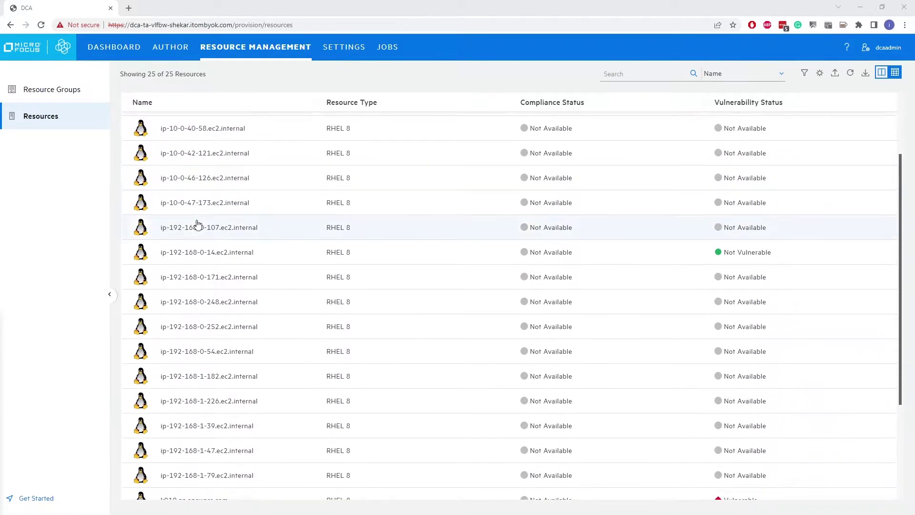
pyautogui.click(45, 91)
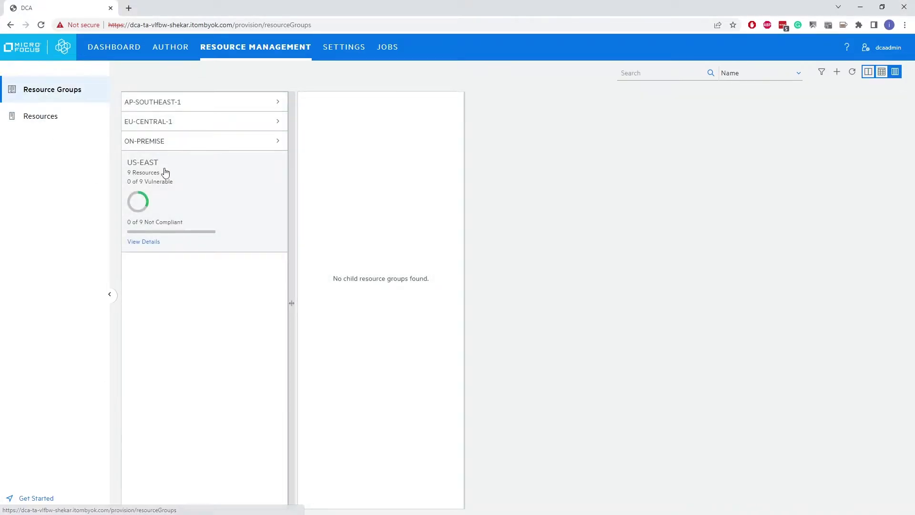
# - Switch to the scan report CSV in Excel and examine the vulnerabilities listed for each host
pyautogui.hotkey('alt', 'Tab')
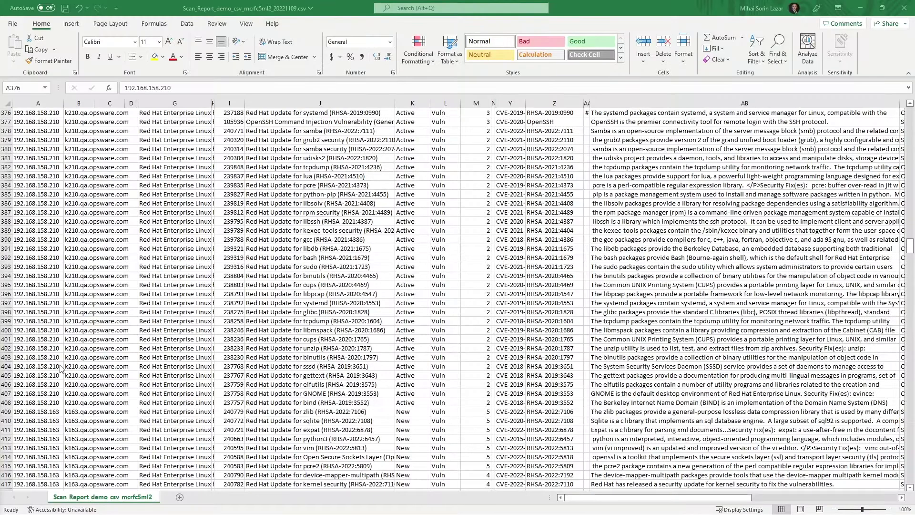
pyautogui.click(165, 10)
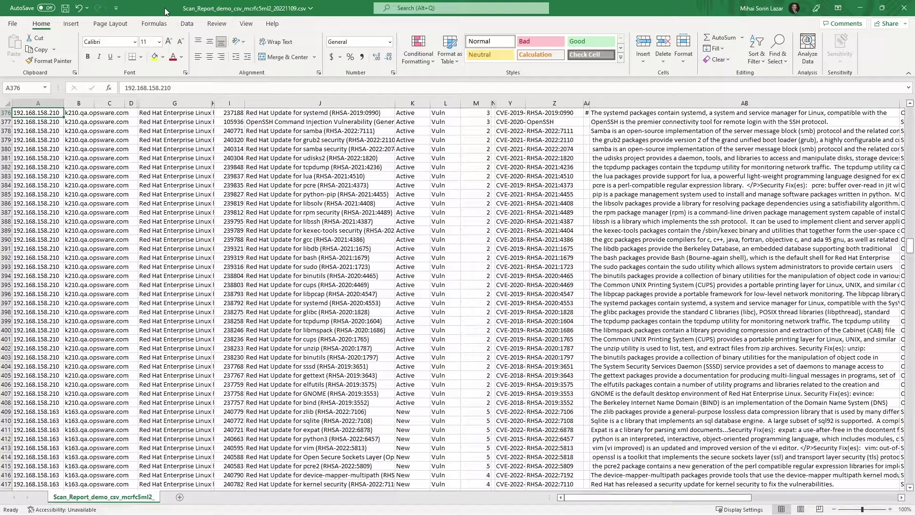
pyautogui.press('pagedown')
pyautogui.press('pagedown')
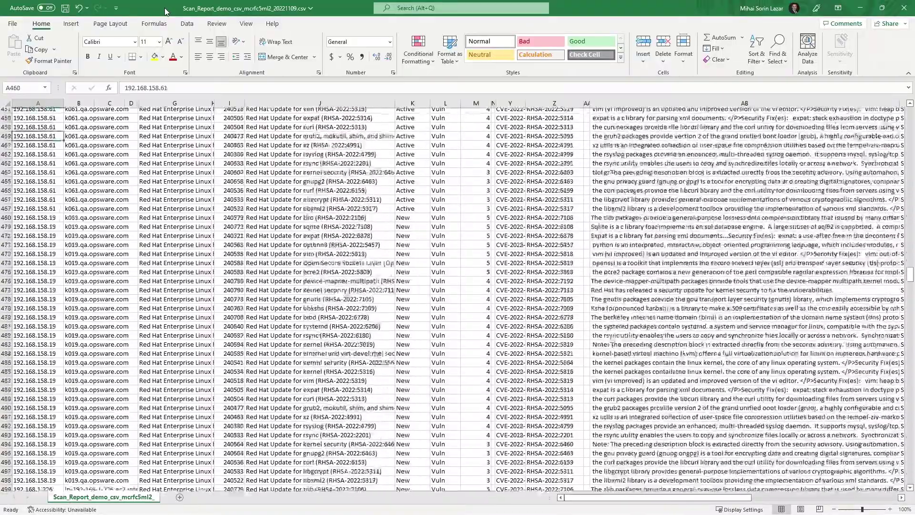
pyautogui.press('pagedown')
pyautogui.press('pagedown')
pyautogui.press('pagedown')
pyautogui.press('pagedown')
pyautogui.press('pagedown')
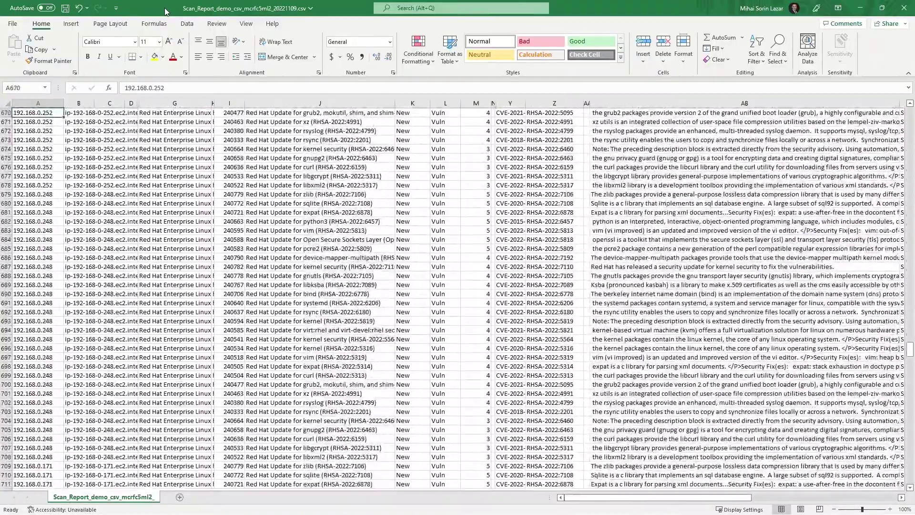
pyautogui.press('pagedown')
pyautogui.press('pagedown')
pyautogui.press('pagedown')
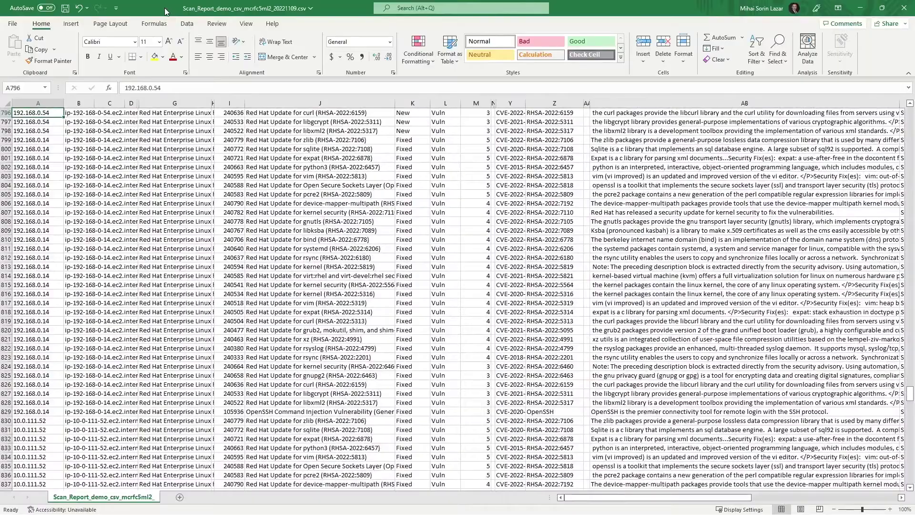
pyautogui.press('pagedown')
pyautogui.press('pagedown')
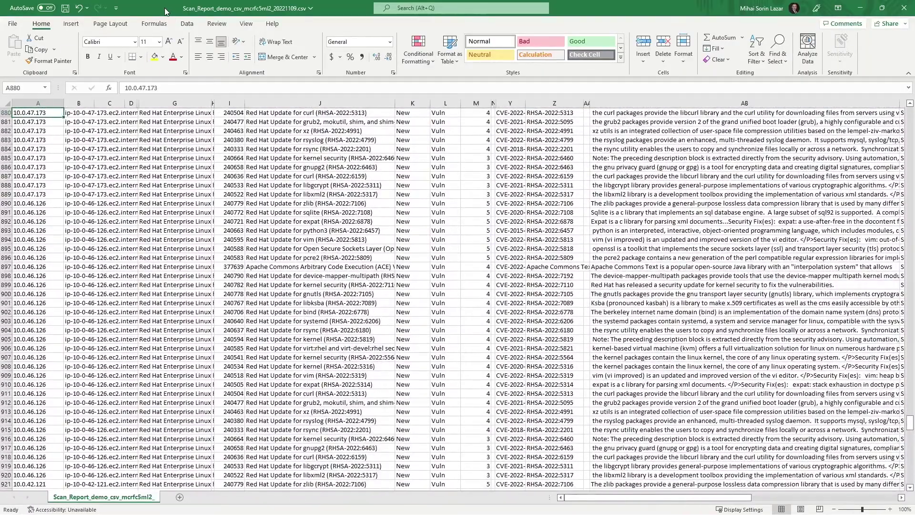
pyautogui.press('pagedown')
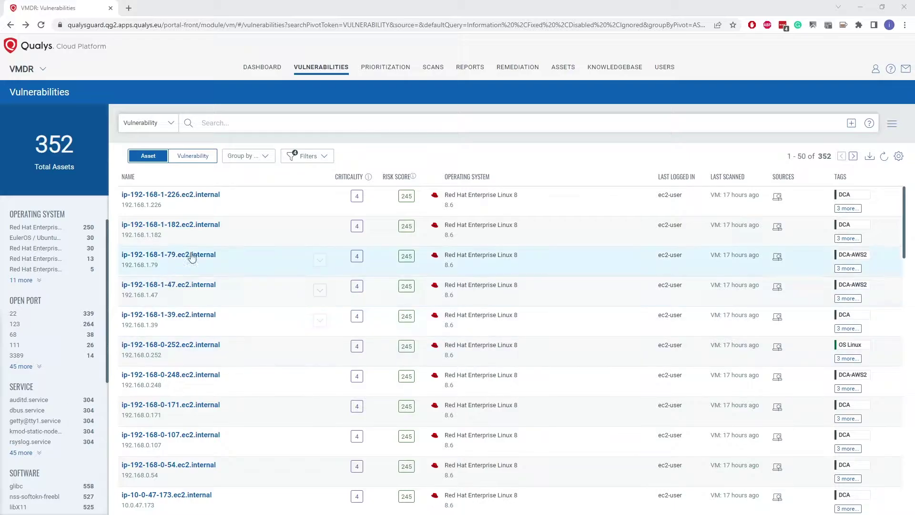
# - In Qualys VMDR, examine the details and vulnerabilities of asset ip-10-0-47-173.ec2.internal, and open the reports
pyautogui.scroll(-7, 204, 230)
pyautogui.scroll(7, 204, 232)
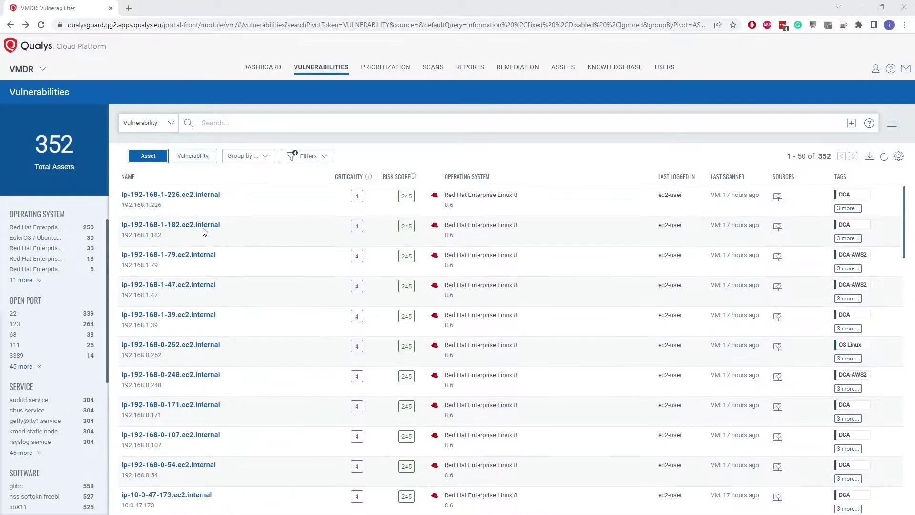
pyautogui.click(146, 496)
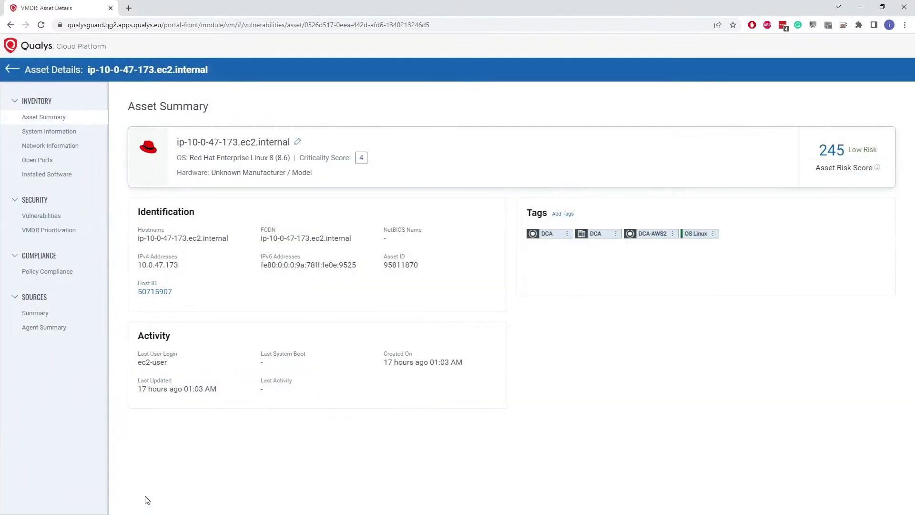
pyautogui.click(38, 217)
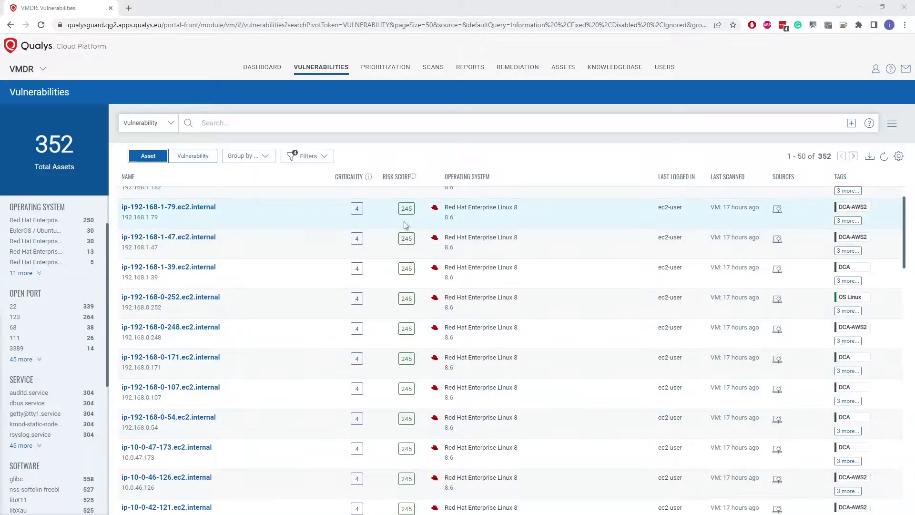
pyautogui.click(476, 68)
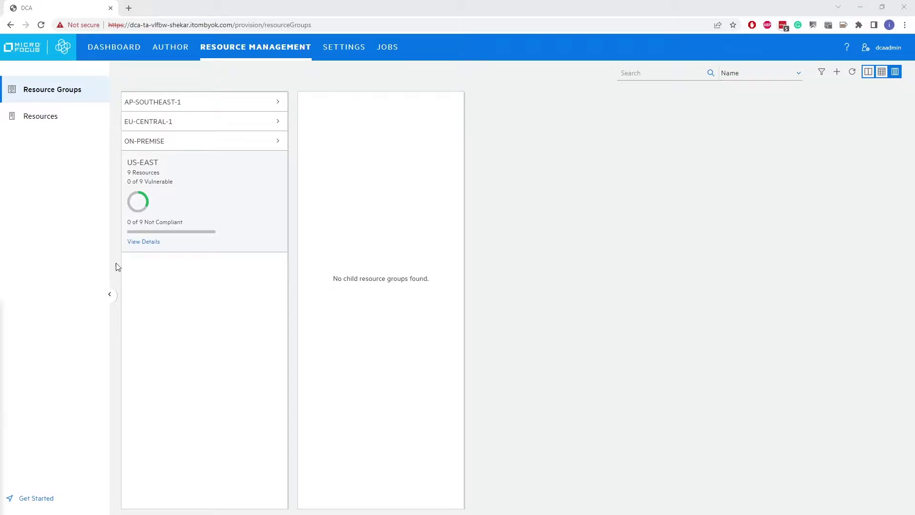
# - Switch to DCA and review the configuration of the existing Qualys integration without changing it
pyautogui.click(344, 51)
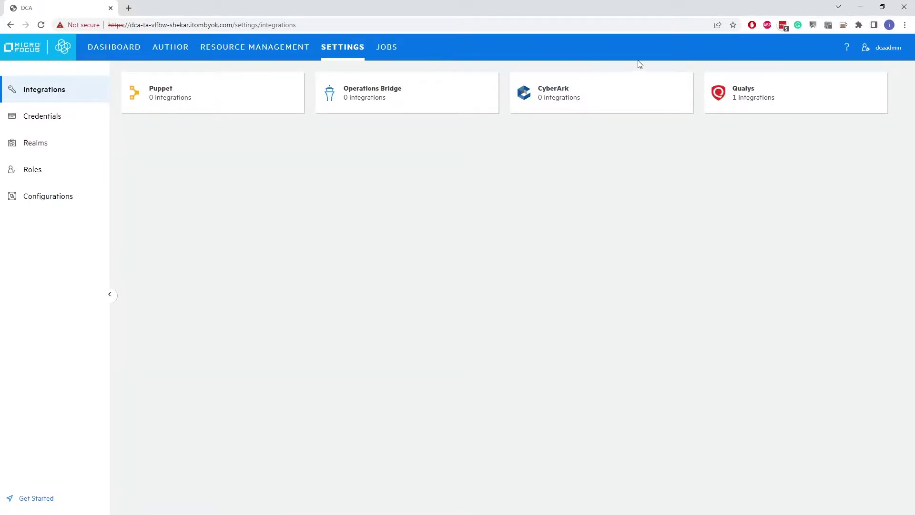
pyautogui.click(747, 97)
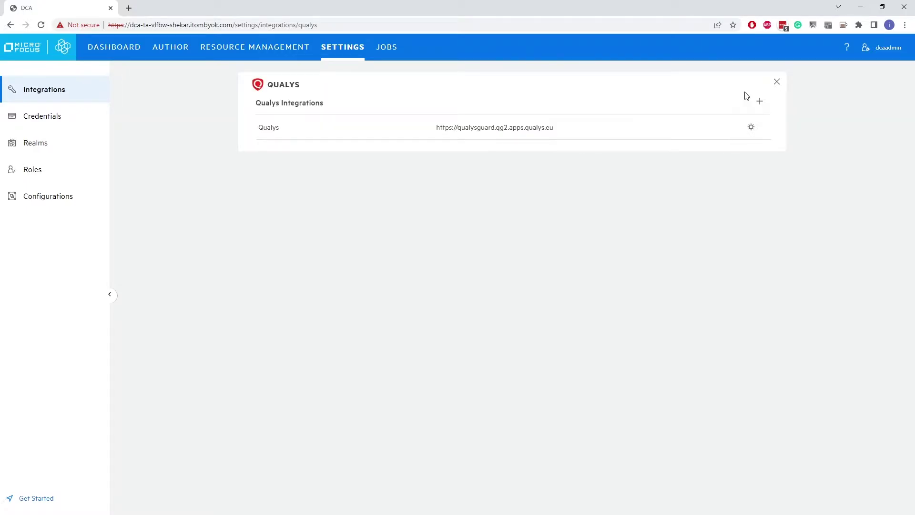
pyautogui.click(752, 127)
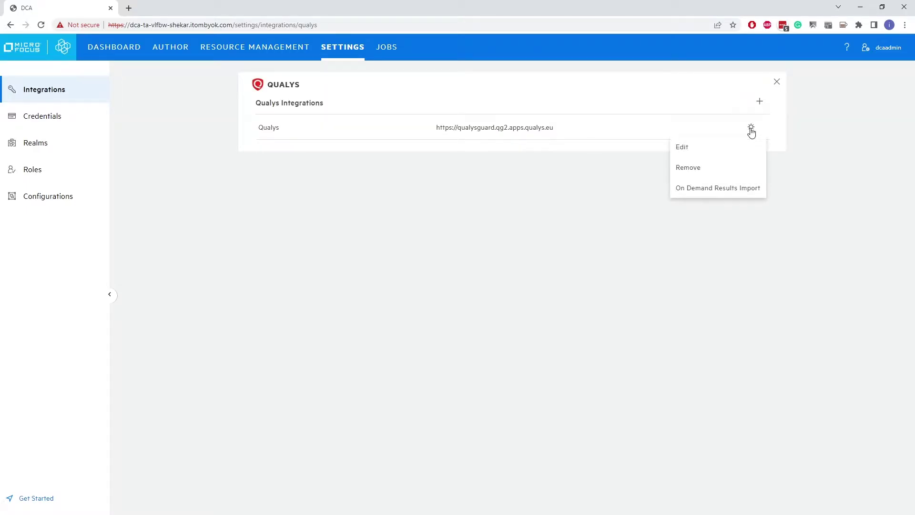
pyautogui.click(727, 146)
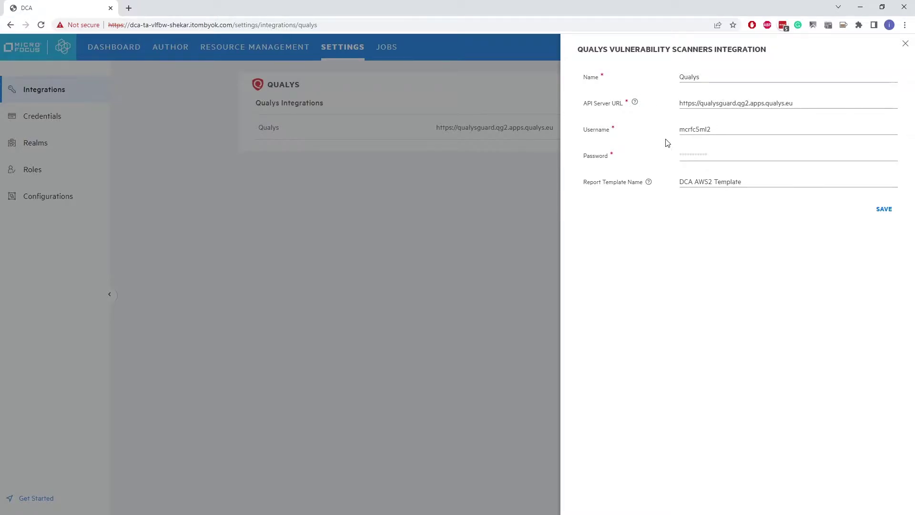
pyautogui.click(905, 44)
# - Run an on-demand results import for the Qualys integration and review the import job's resource statuses
pyautogui.click(751, 128)
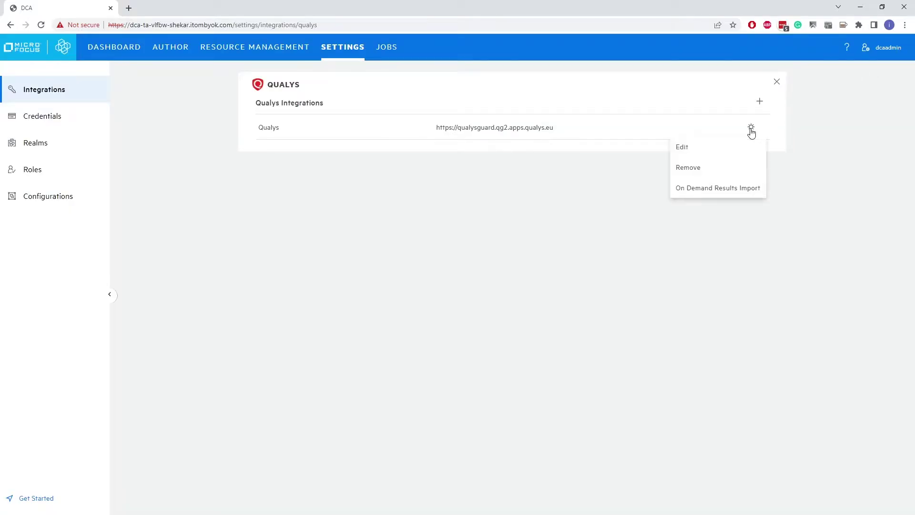
pyautogui.click(716, 191)
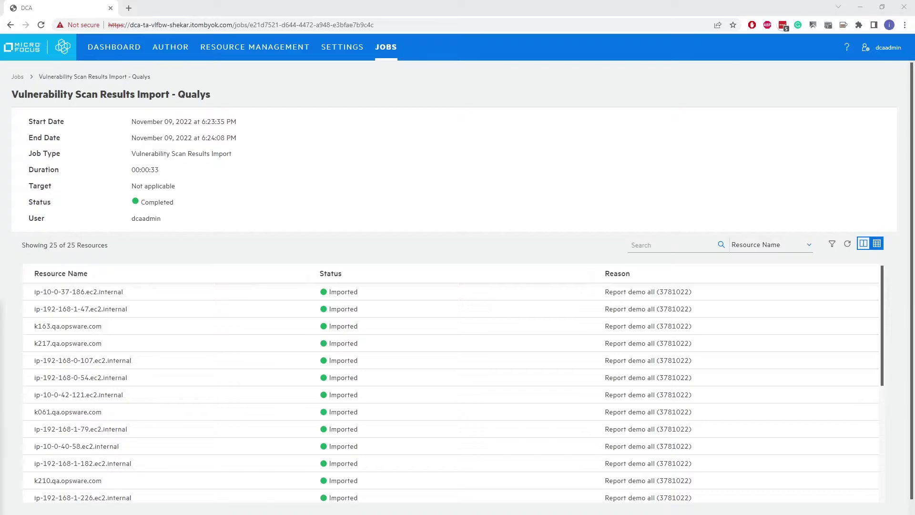
pyautogui.scroll(-5, 419, 337)
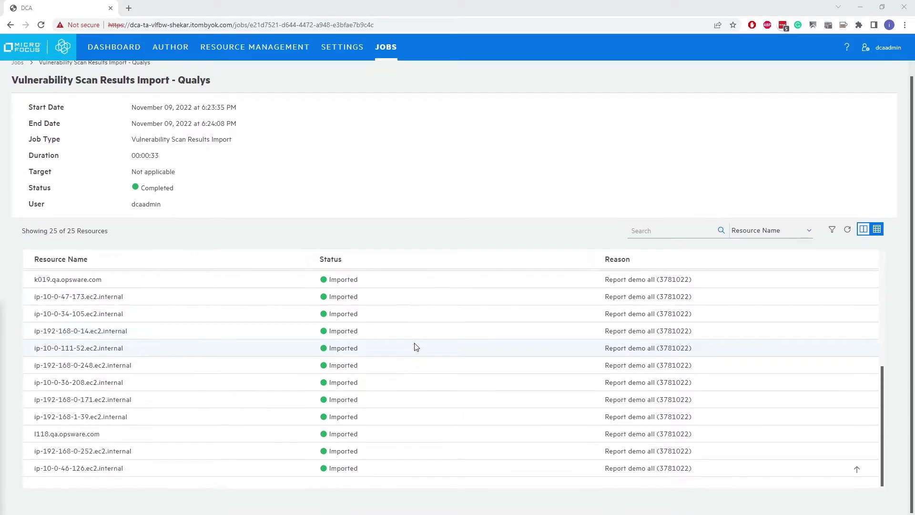
pyautogui.scroll(5, 416, 347)
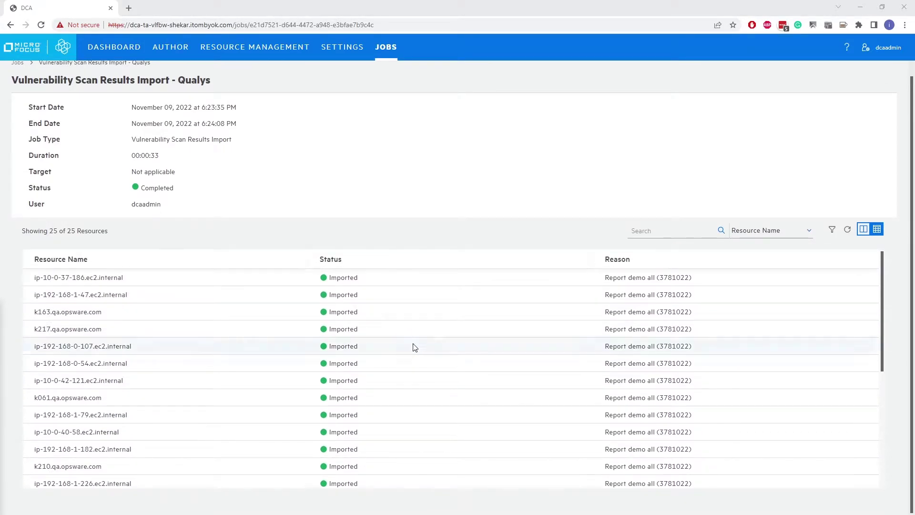
pyautogui.scroll(1, 416, 348)
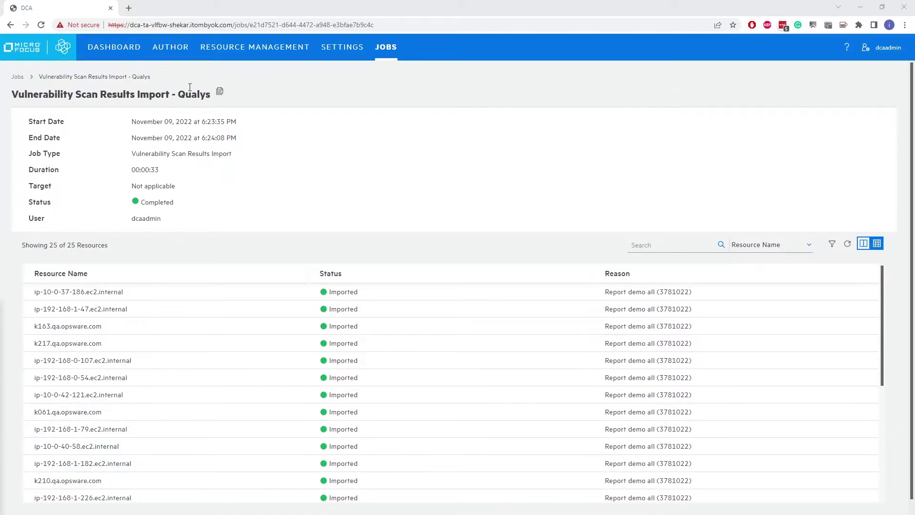
# - Return to the managed resources list and examine each resource's vulnerability status
pyautogui.click(220, 50)
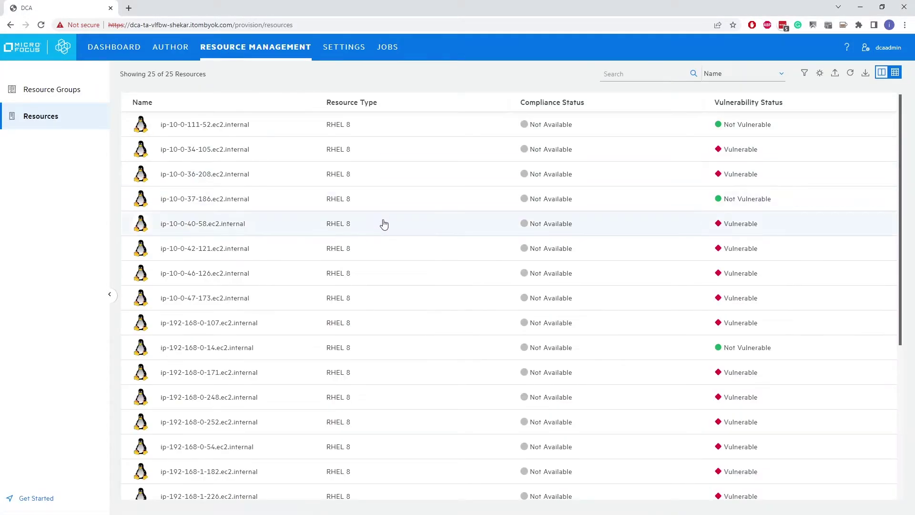
pyautogui.scroll(-5, 382, 224)
pyautogui.scroll(5, 384, 224)
# - Open resource ip-10-0-47-173.ec2.internal and look through all of its vulnerabilities
pyautogui.click(200, 305)
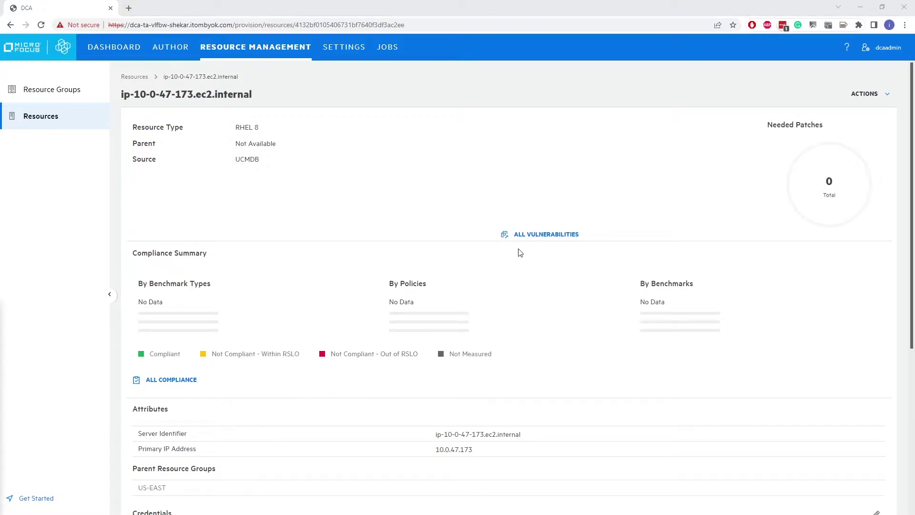
pyautogui.click(528, 234)
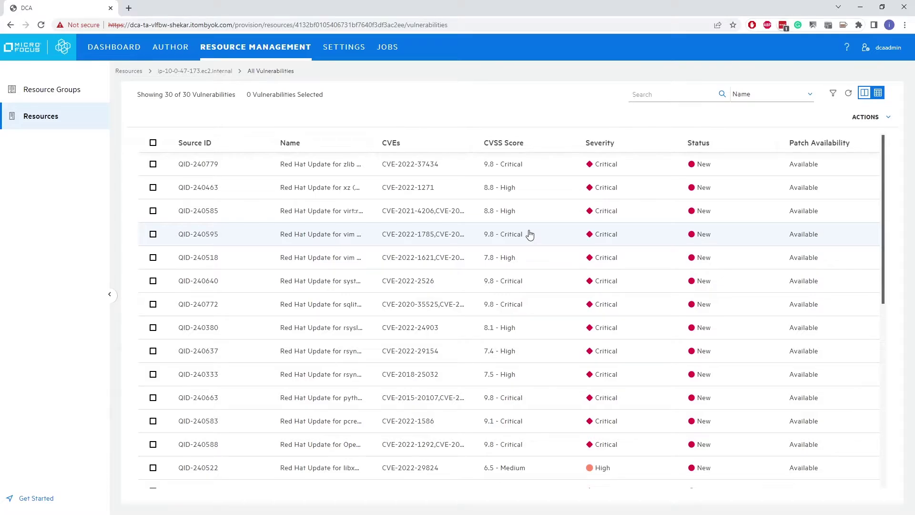
pyautogui.scroll(-8, 208, 195)
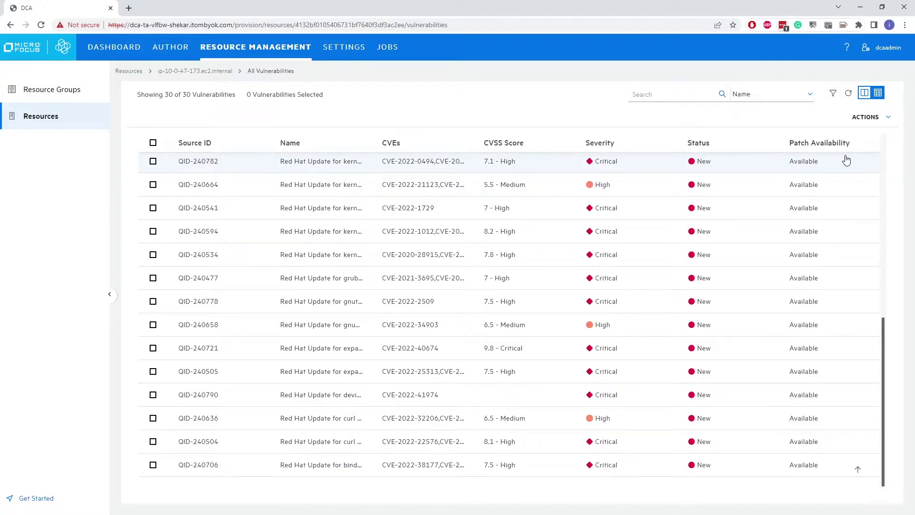
# - Sort the vulnerabilities of ip-10-0-47-173.ec2.internal by CVSS Score and select all of them
pyautogui.click(835, 95)
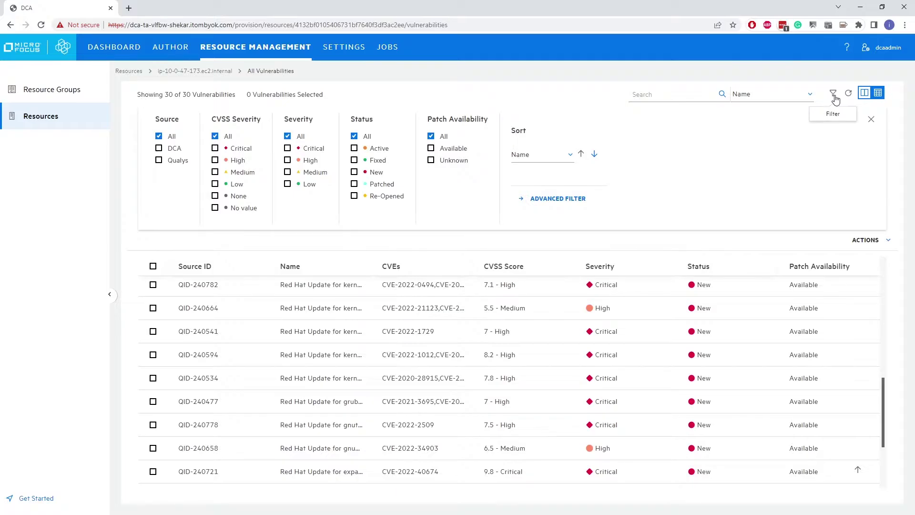
pyautogui.click(569, 159)
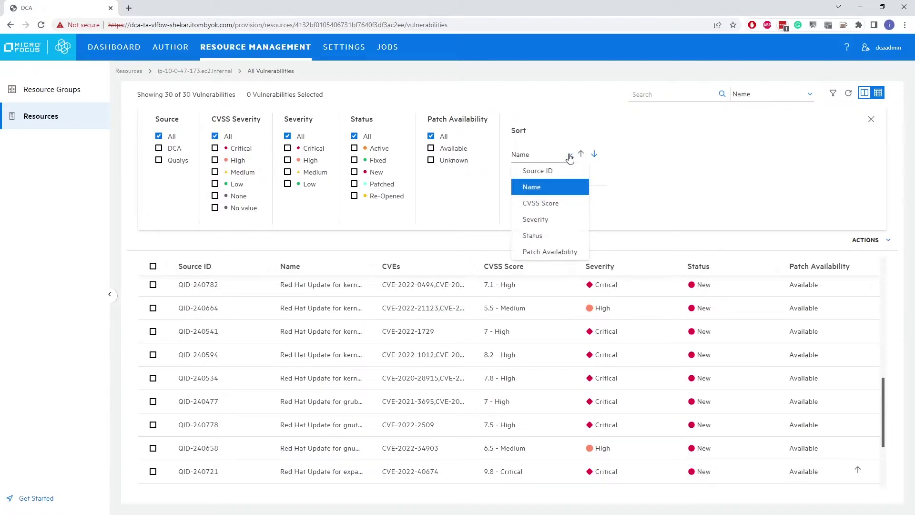
pyautogui.click(544, 205)
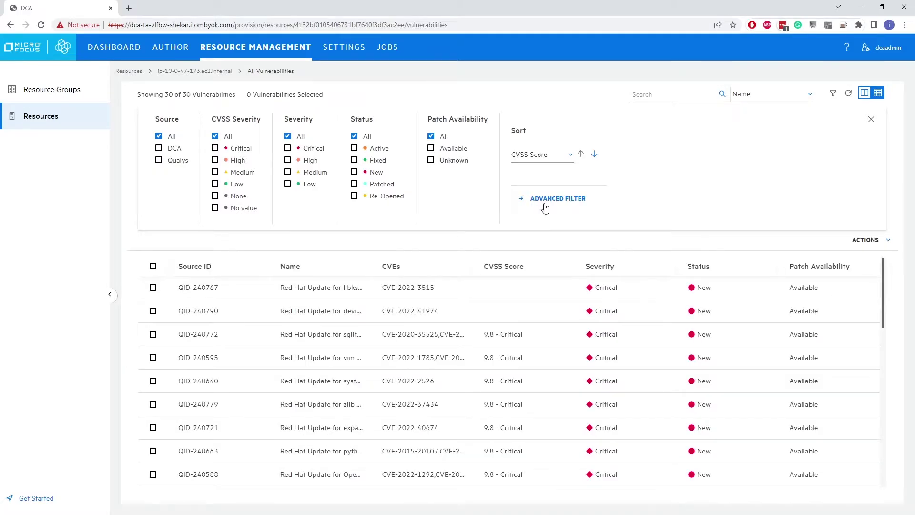
pyautogui.click(153, 335)
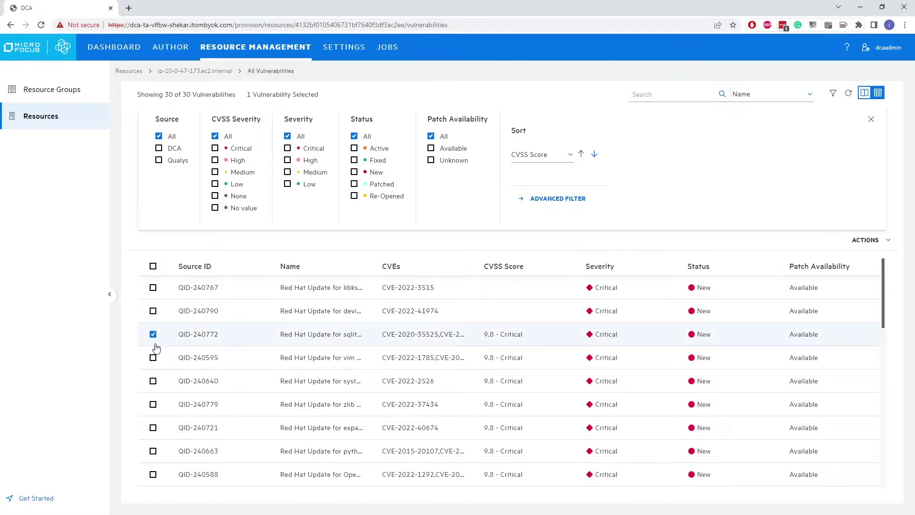
pyautogui.click(153, 359)
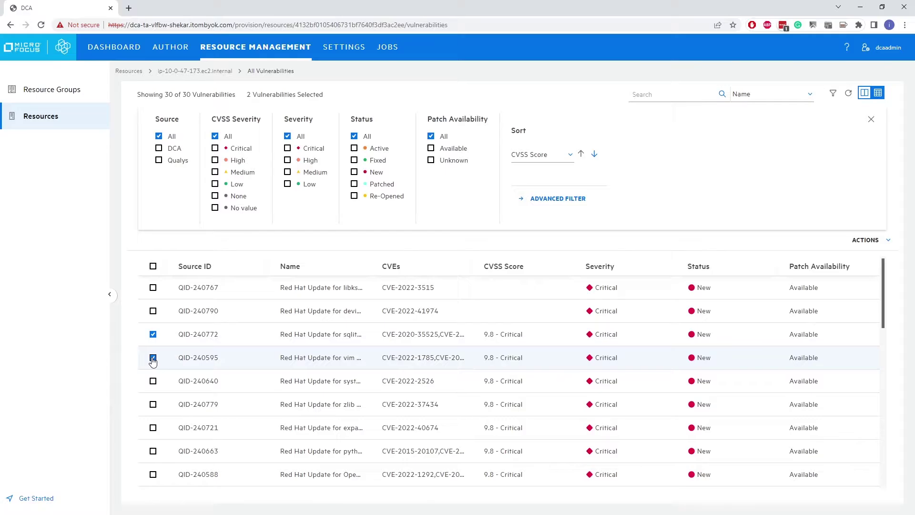
pyautogui.click(153, 266)
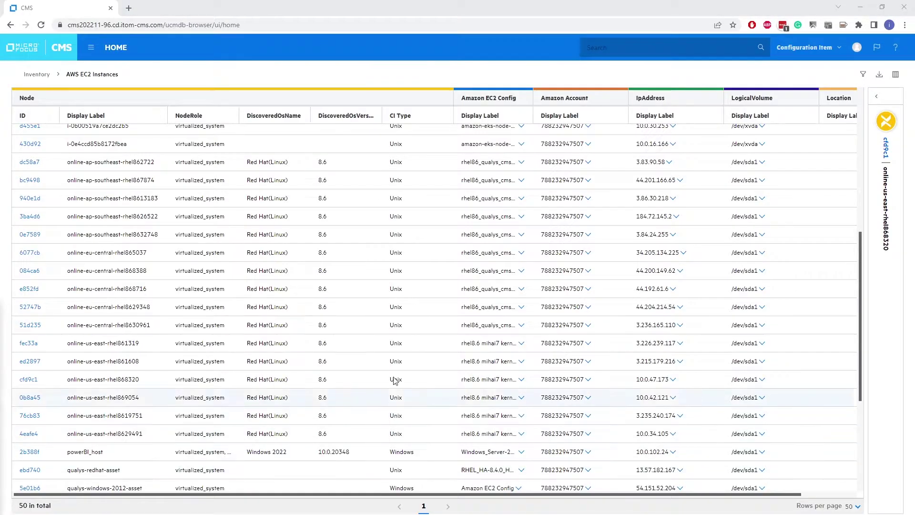
# - Switch to CMS, open the service model of online-us-east-rhel868320, and run an impact analysis on that server
pyautogui.click(879, 98)
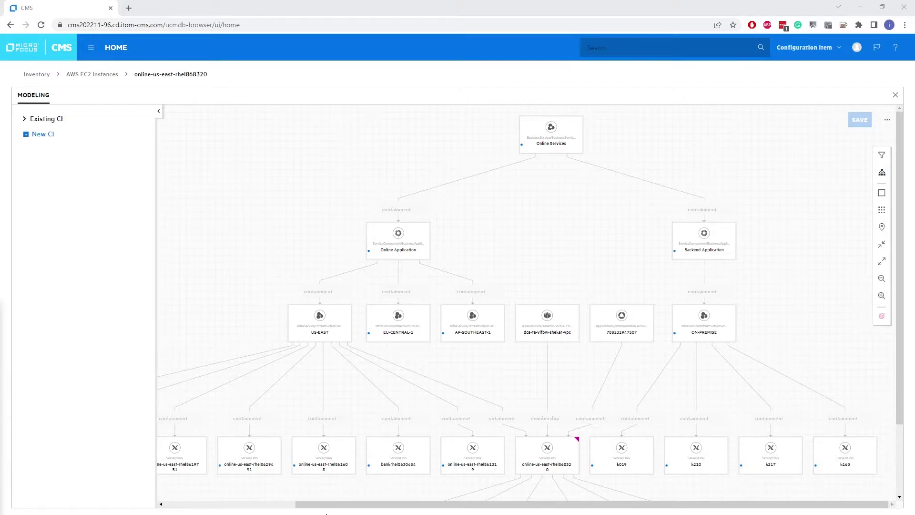
pyautogui.click(533, 465)
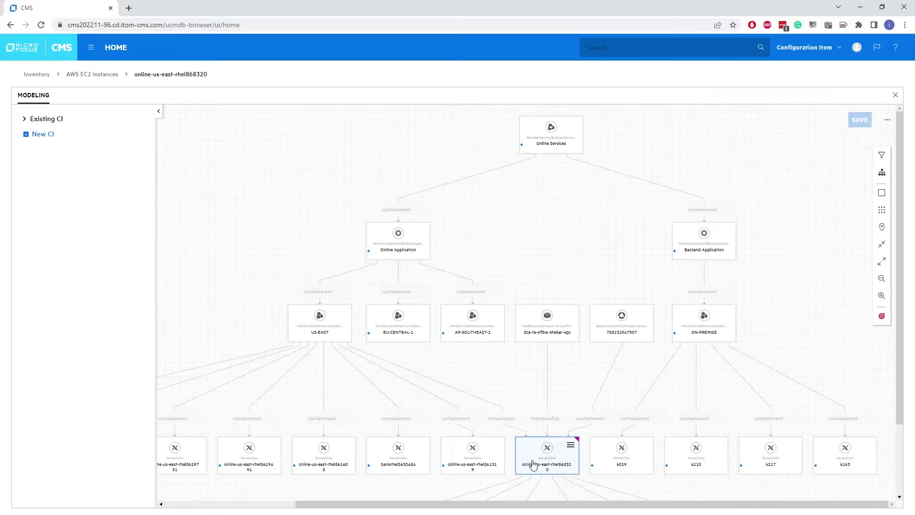
pyautogui.click(883, 316)
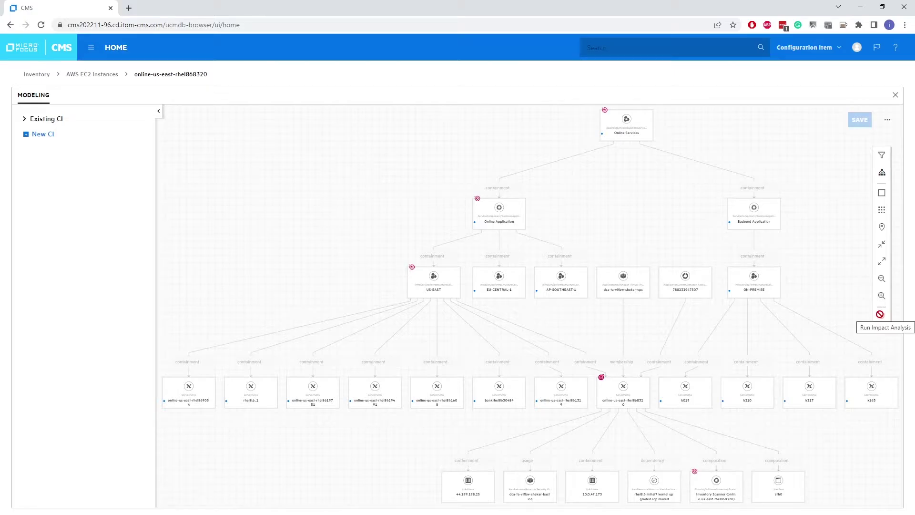
pyautogui.moveTo(623, 144)
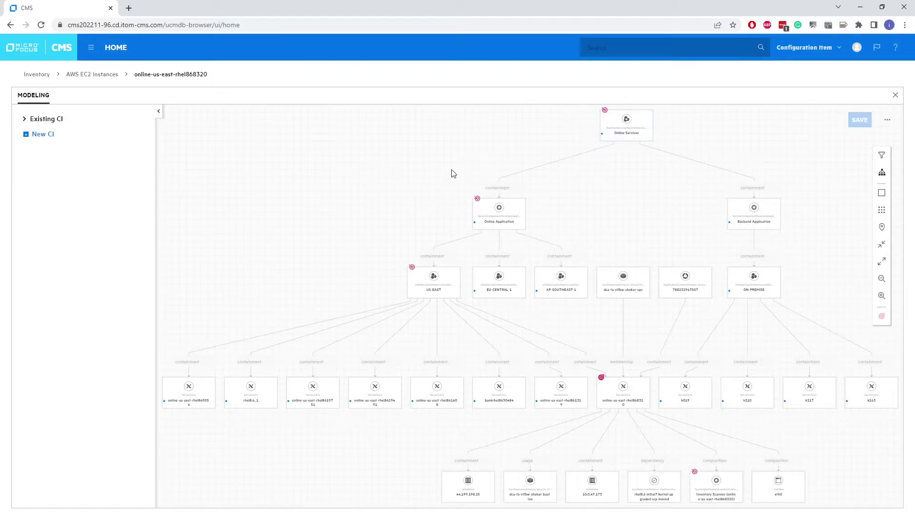
pyautogui.moveTo(460, 303)
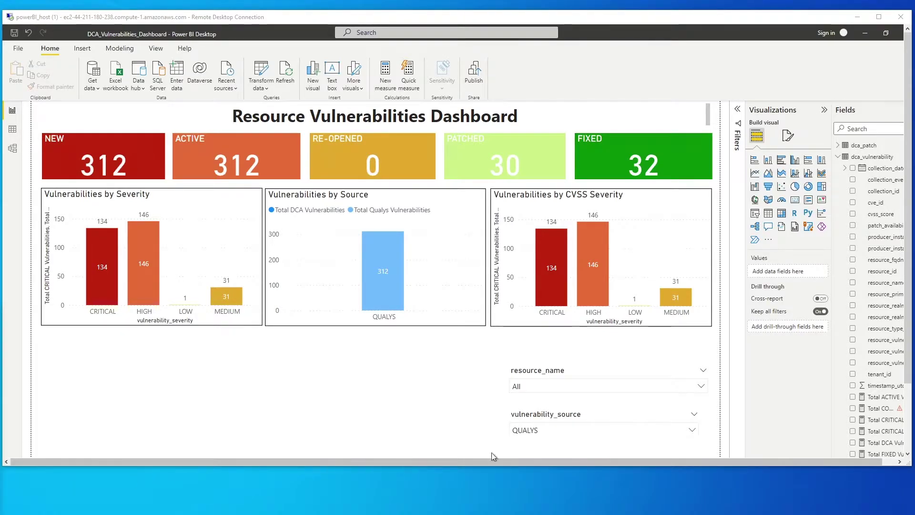
# - Switch to Power BI and filter the Resource Vulnerabilities Dashboard by resource name ip-10-0-47-173.ec2.internal
pyautogui.click(555, 387)
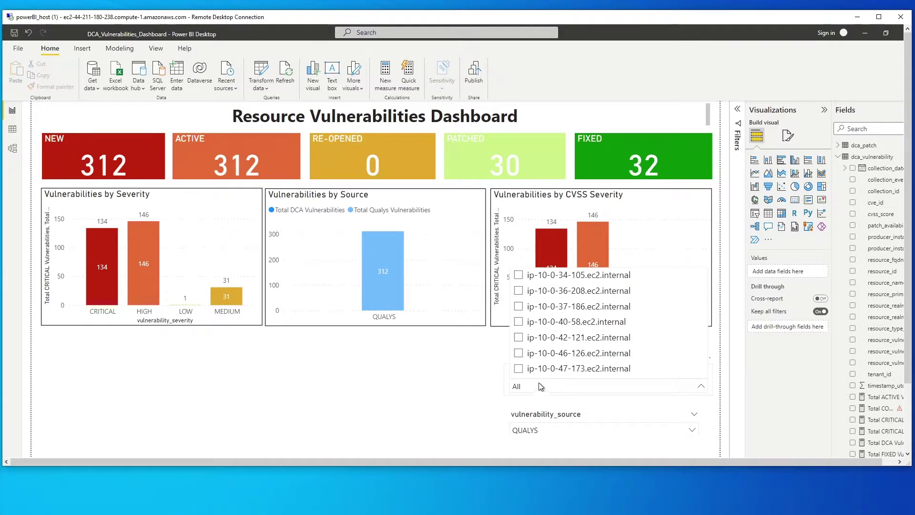
pyautogui.click(519, 369)
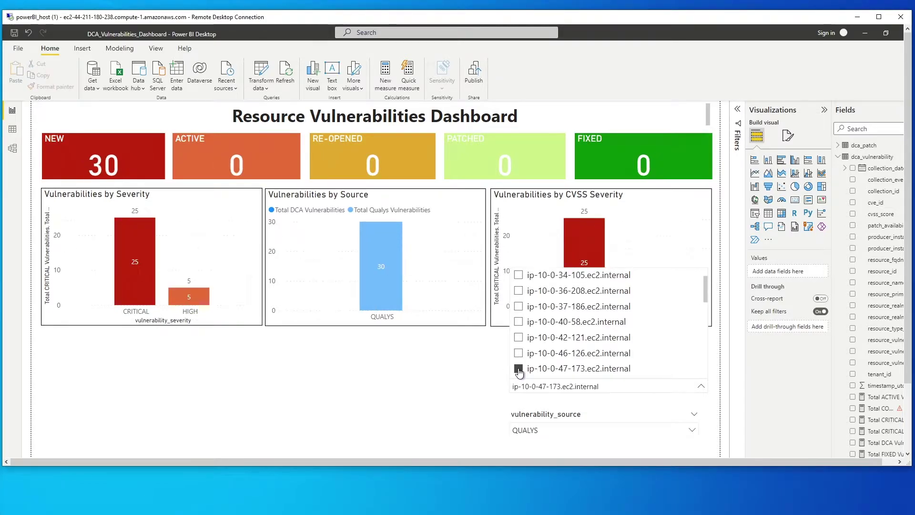
pyautogui.click(380, 390)
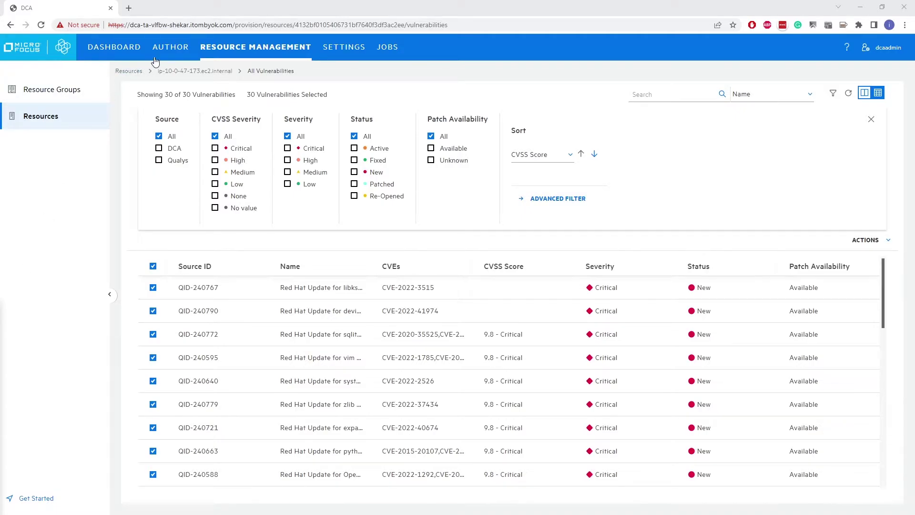
# - Return to DCA, list the available patches for vulnerabilities QID-237207 and QID-237325, and select all of those patches
pyautogui.click(168, 48)
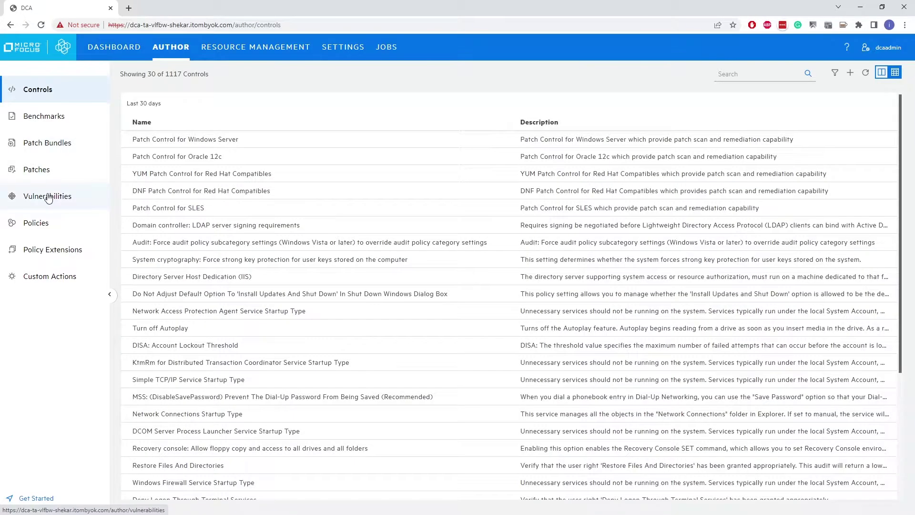
pyautogui.click(48, 197)
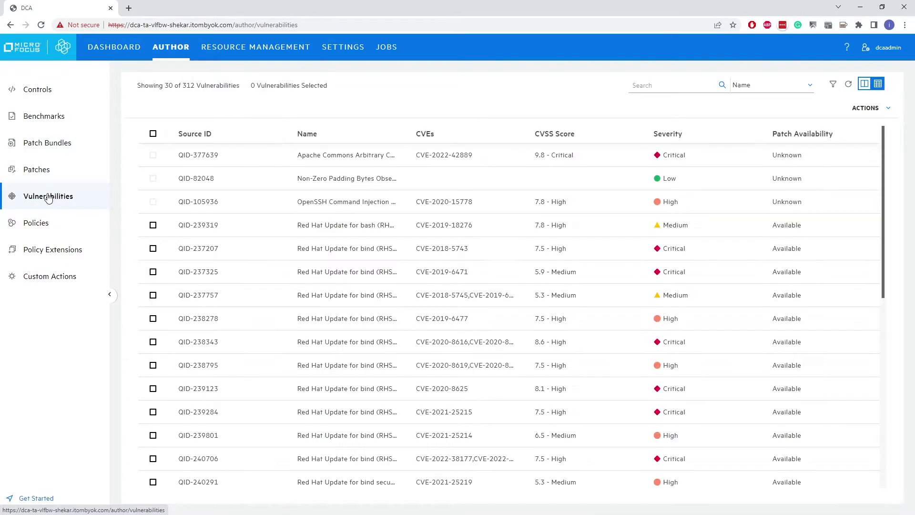
pyautogui.click(153, 248)
pyautogui.click(153, 272)
pyautogui.click(873, 108)
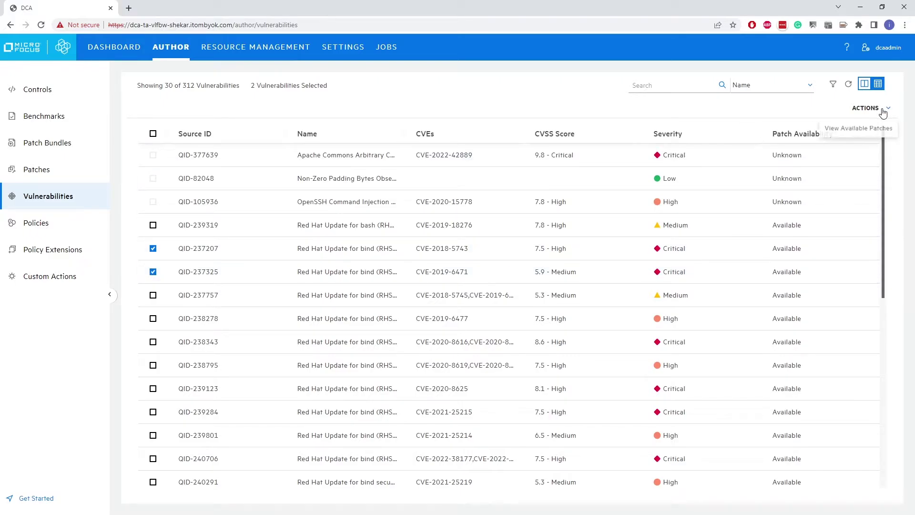
pyautogui.click(869, 135)
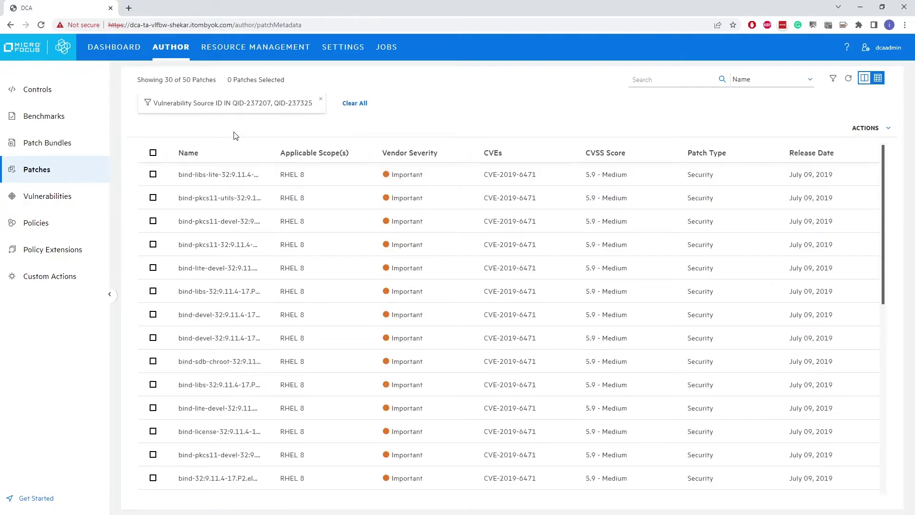
pyautogui.click(153, 153)
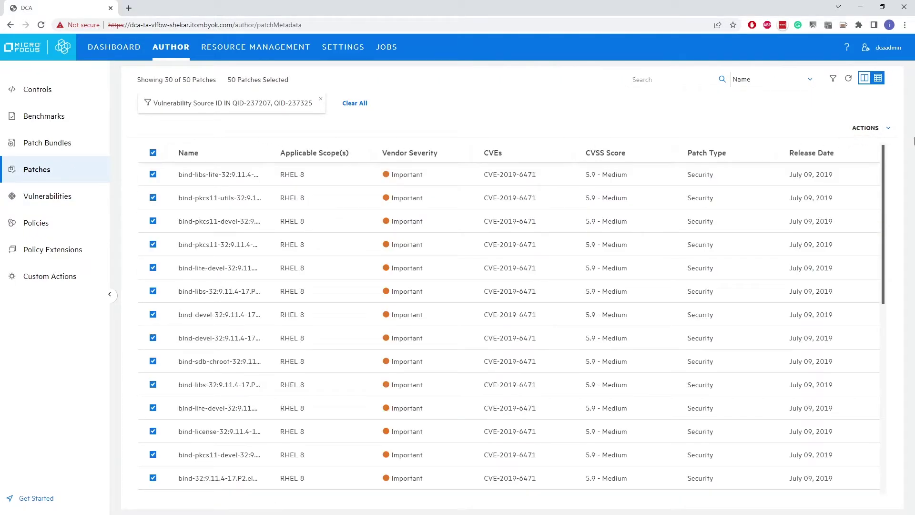
pyautogui.click(887, 128)
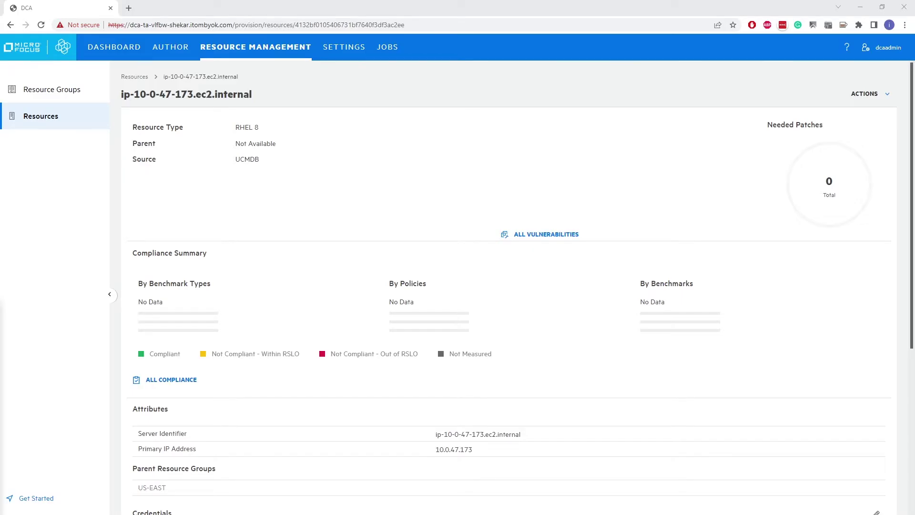
# - Select all vulnerabilities of resource ip-10-0-47-173.ec2.internal and view their available patches
pyautogui.click(530, 234)
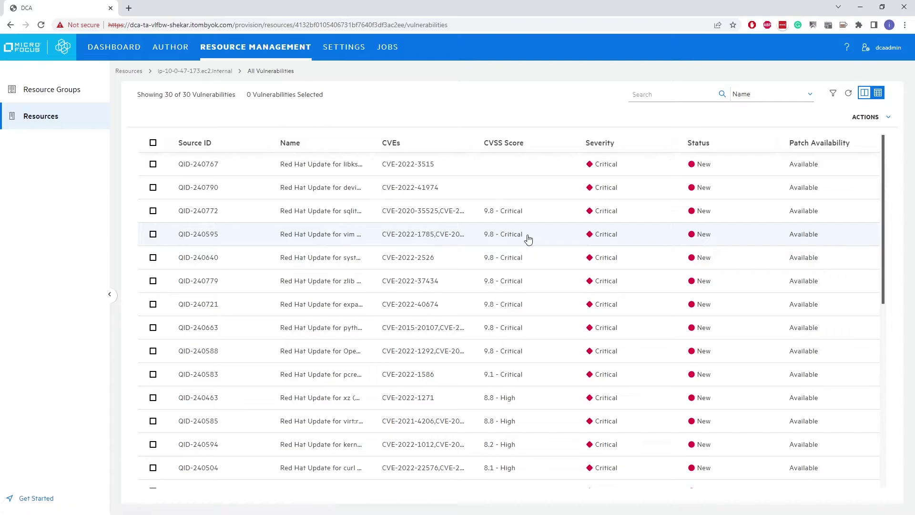
pyautogui.click(152, 142)
pyautogui.click(886, 118)
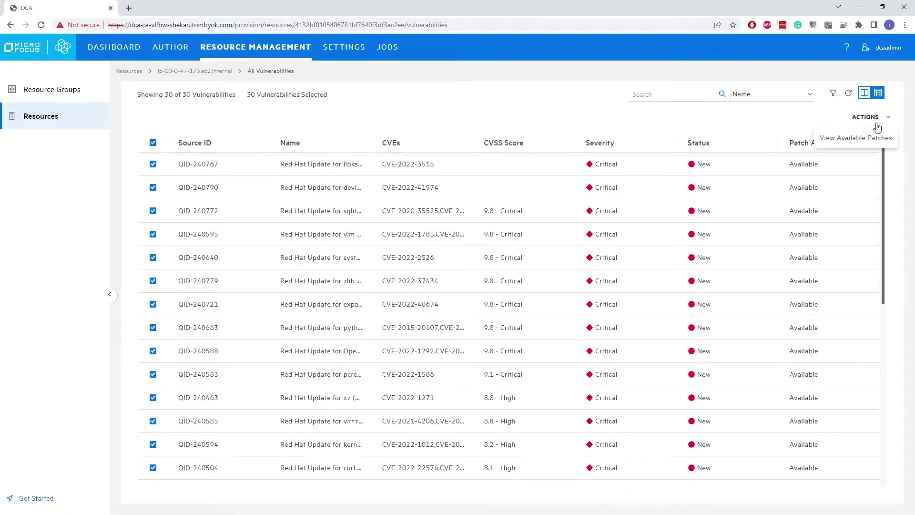
pyautogui.click(827, 139)
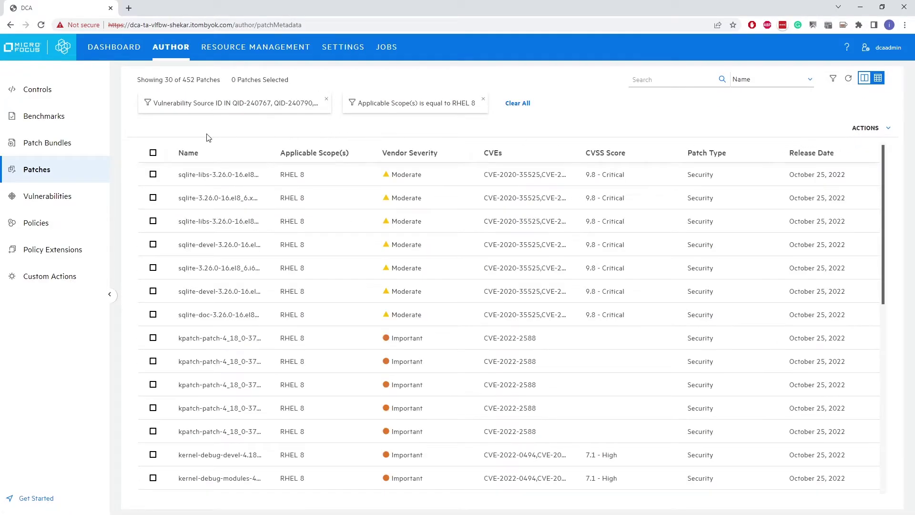
# - Select all the listed RHEL 8 patches and add them to the existing patch bundle "all"
pyautogui.click(153, 153)
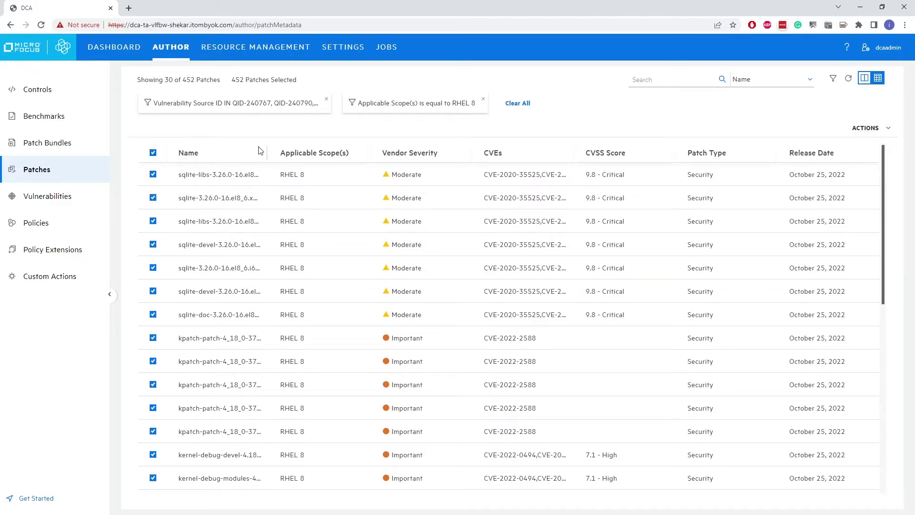
pyautogui.click(887, 129)
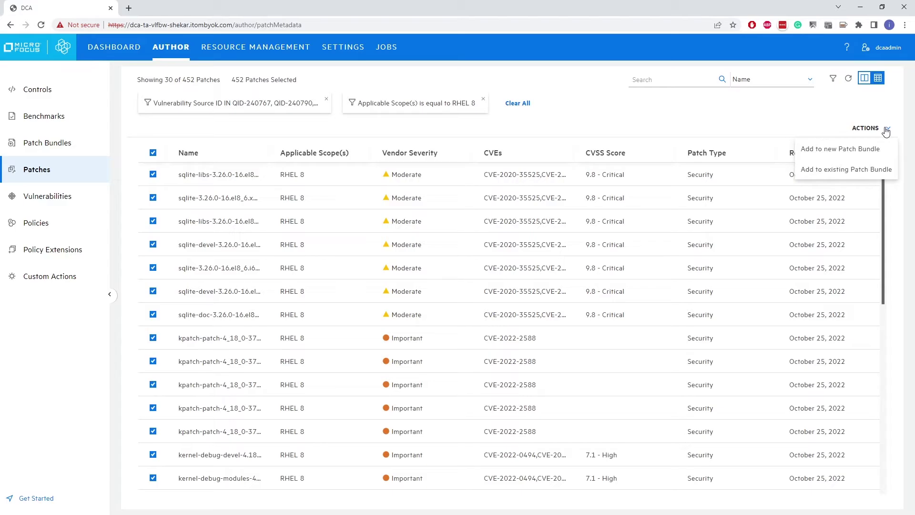
pyautogui.click(849, 170)
pyautogui.click(742, 79)
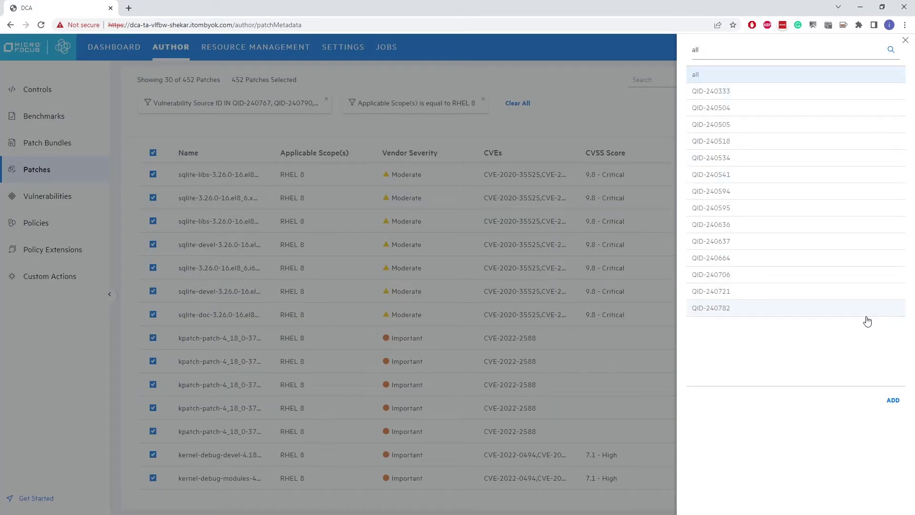
pyautogui.click(893, 400)
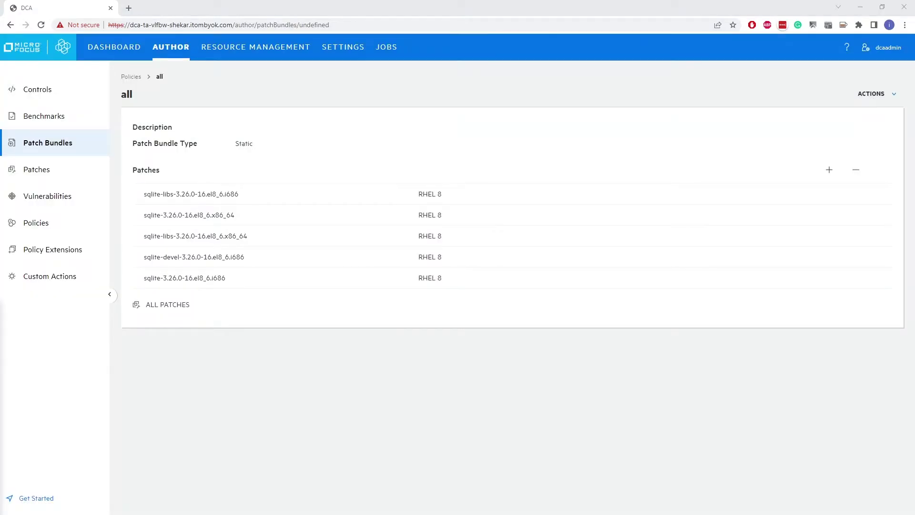
# - Visit the policies list and look through the details of the US-EAST resource group
pyautogui.click(57, 224)
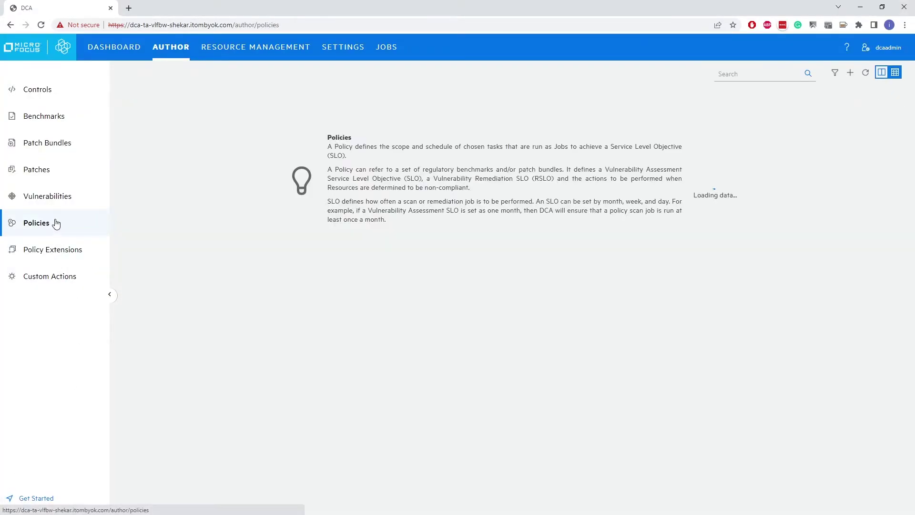
pyautogui.click(240, 47)
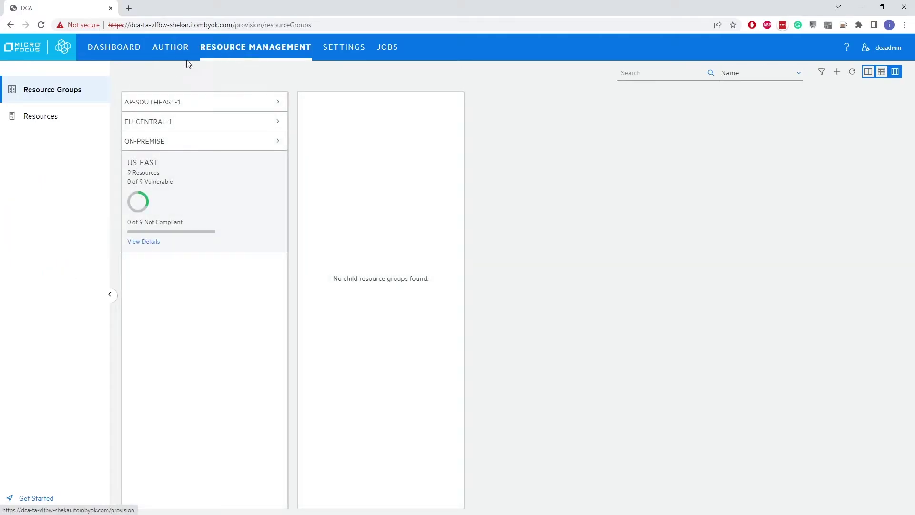
pyautogui.click(157, 242)
pyautogui.scroll(-3, 128, 443)
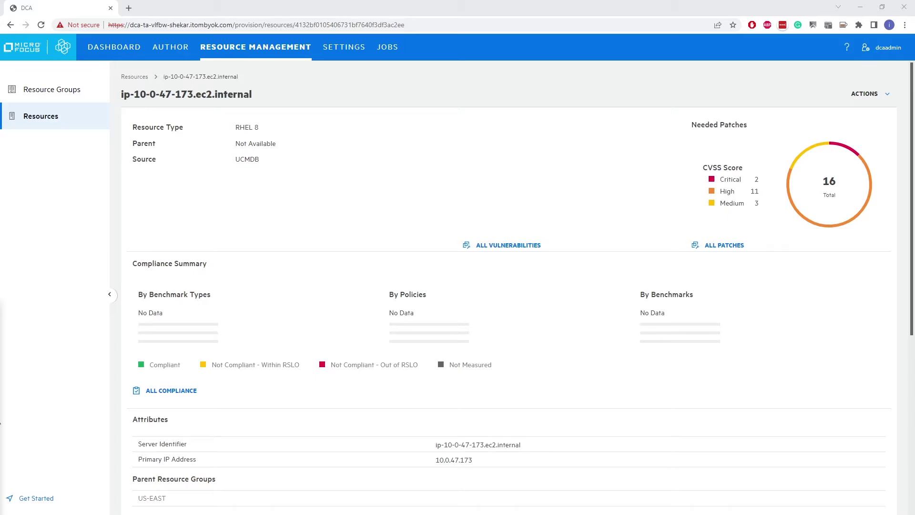
# - Start a new policy extension named ServerReboot and set its applicable scope to RHEL 8
pyautogui.click(170, 47)
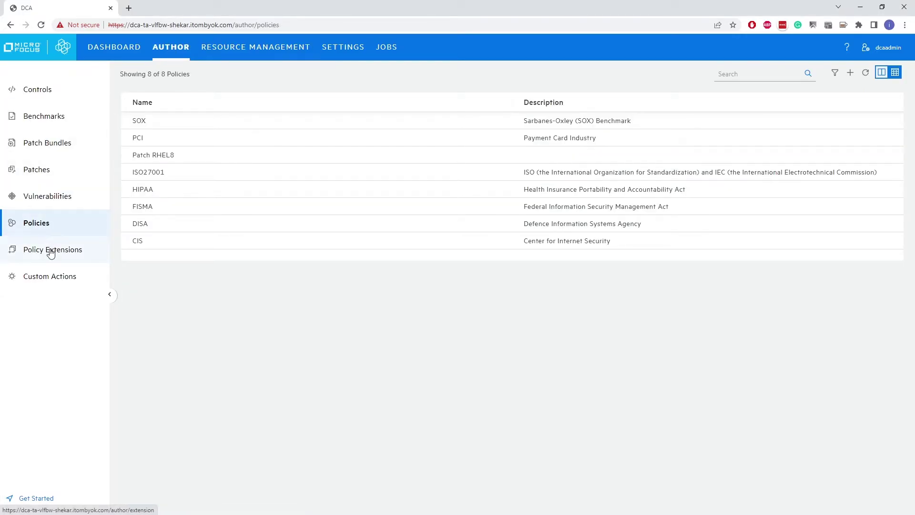
pyautogui.click(51, 252)
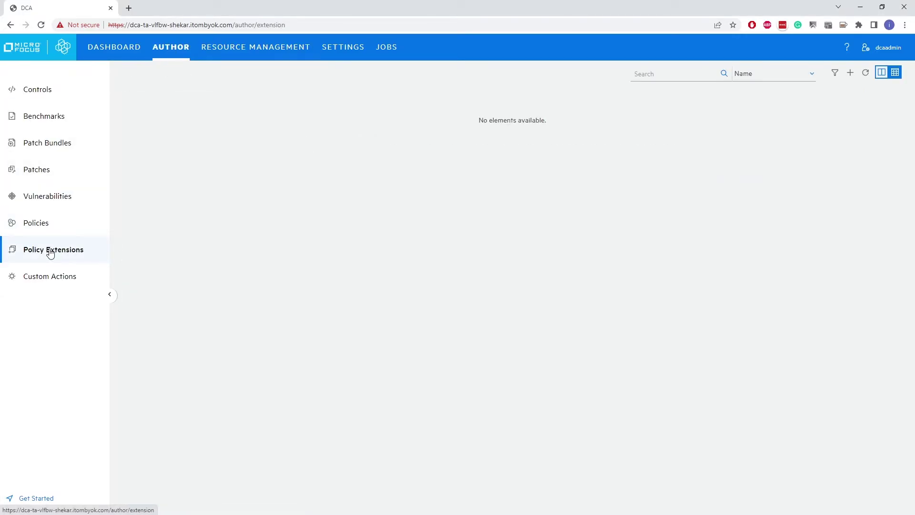
pyautogui.click(850, 72)
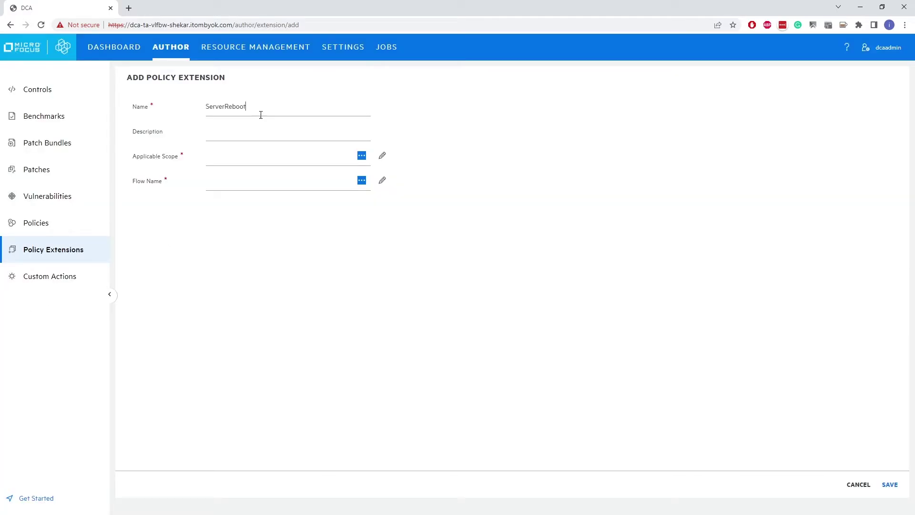
pyautogui.click(361, 155)
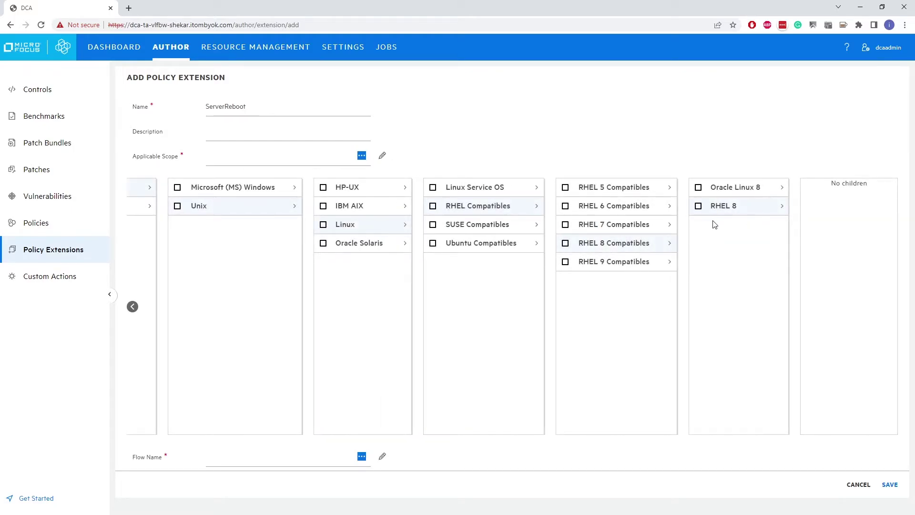
pyautogui.click(699, 207)
# - Assign the Reboot server flow from Red Hat's OS and Server Operations to the extension, review its parameters, and save it
pyautogui.click(363, 458)
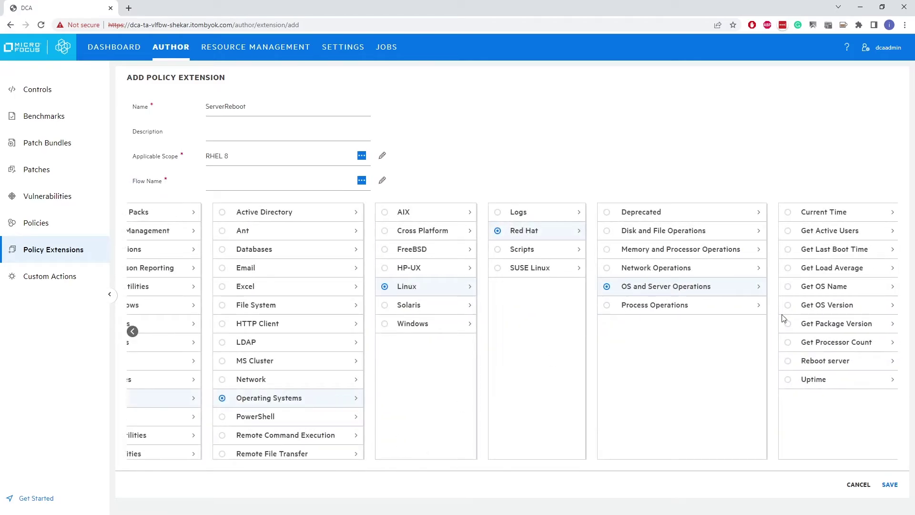
pyautogui.click(792, 363)
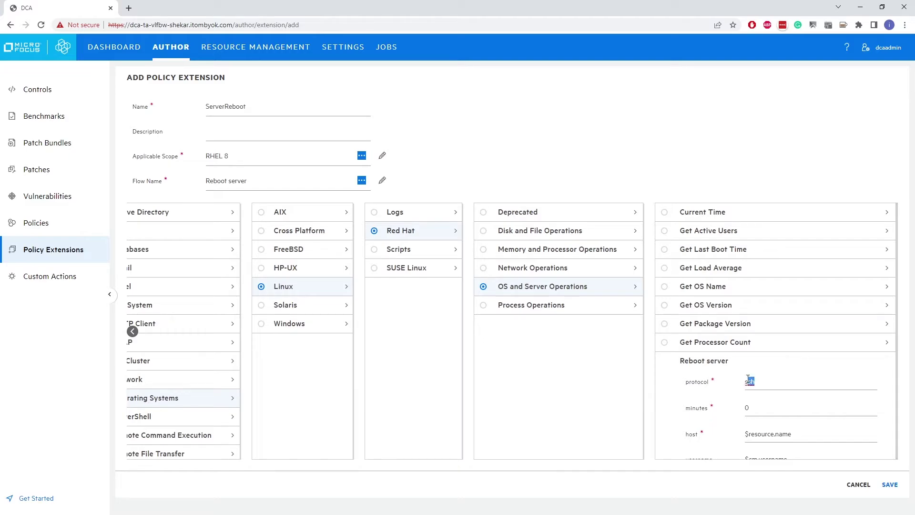
pyautogui.moveTo(798, 431); pyautogui.dragTo(746, 438)
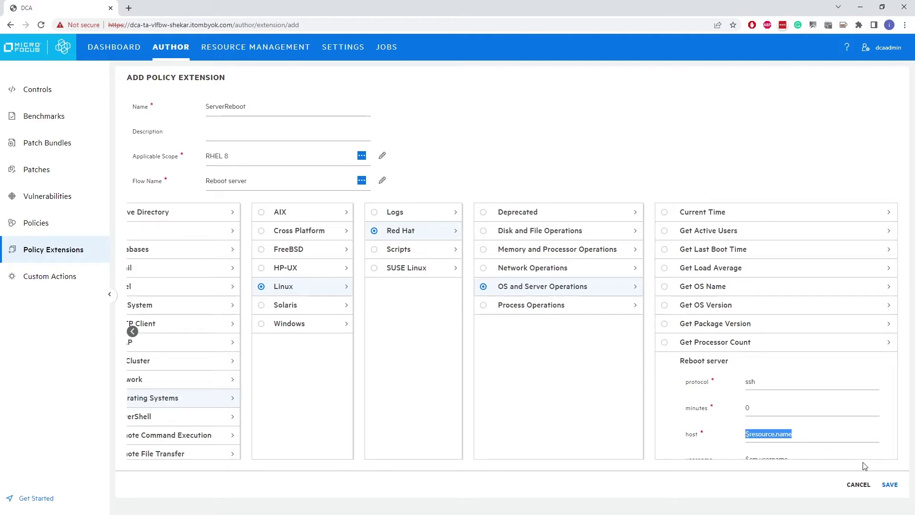
pyautogui.scroll(-3, 864, 443)
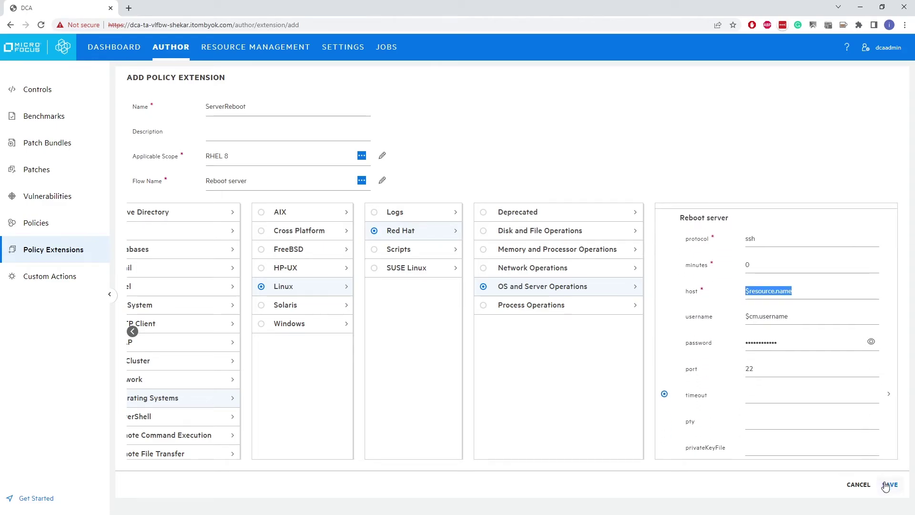
pyautogui.click(889, 485)
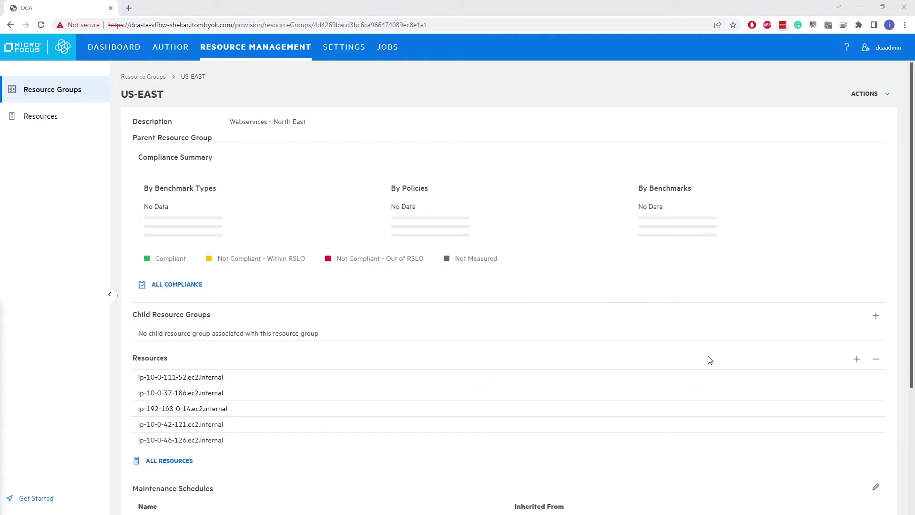
# - In the US-EAST resource group, set ServerReboot as the Post Remediate extension of the Patch RHEL8 policy subscription
pyautogui.scroll(-3, 714, 368)
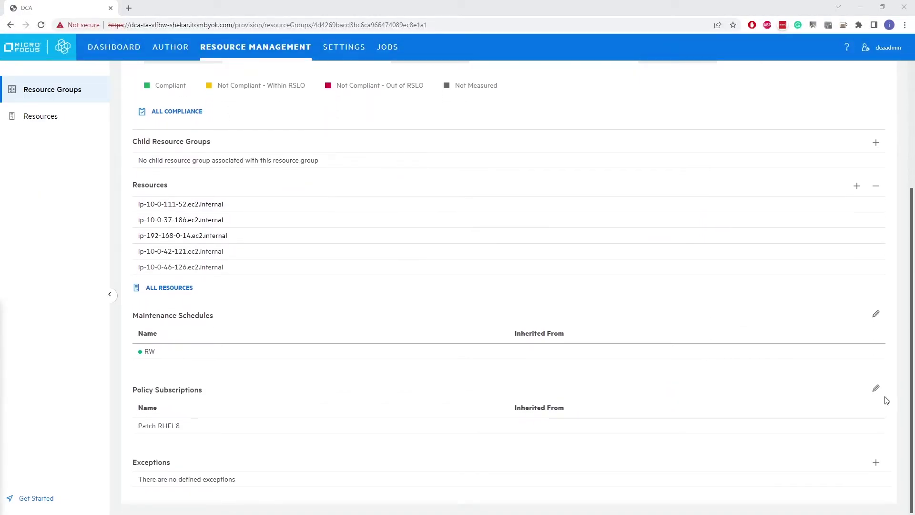
pyautogui.click(876, 388)
pyautogui.click(732, 166)
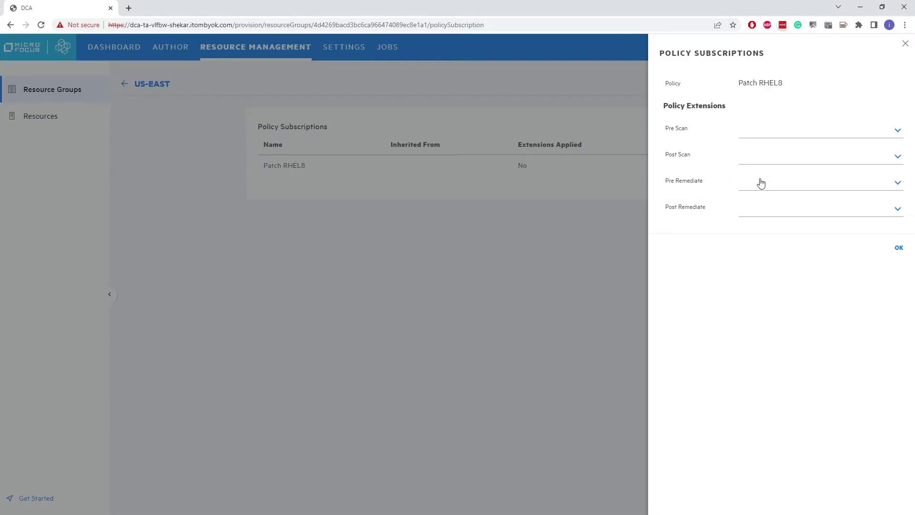
pyautogui.click(775, 208)
pyautogui.click(770, 265)
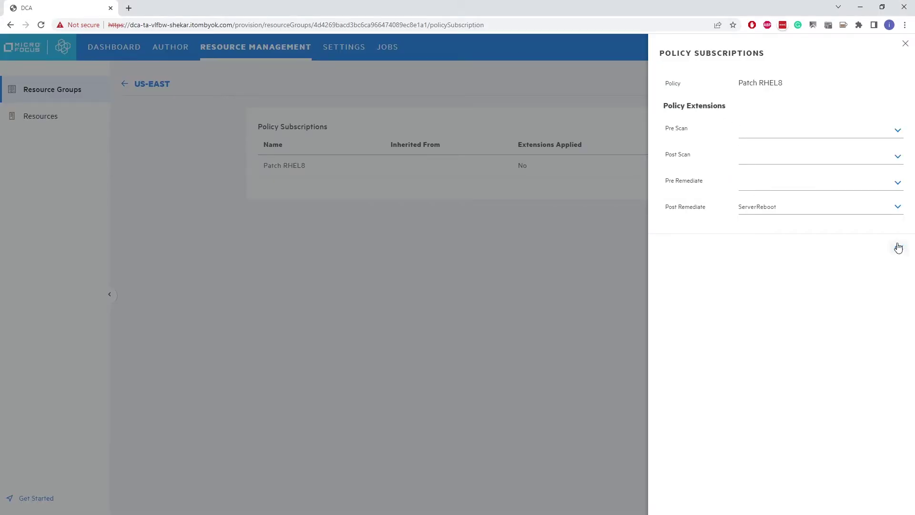
pyautogui.click(899, 247)
pyautogui.click(139, 90)
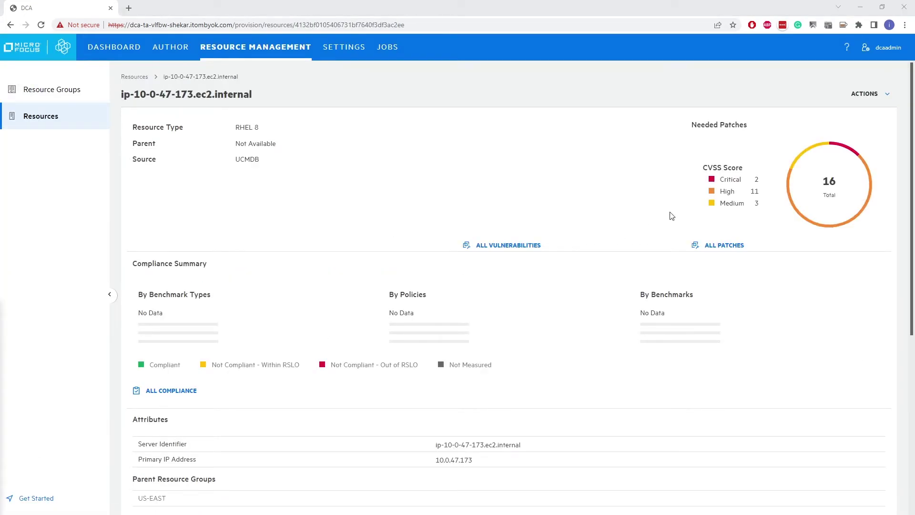
# - Remediate resource ip-10-0-47-173.ec2.internal against the Patch RHEL8 policy
pyautogui.click(887, 95)
pyautogui.click(839, 177)
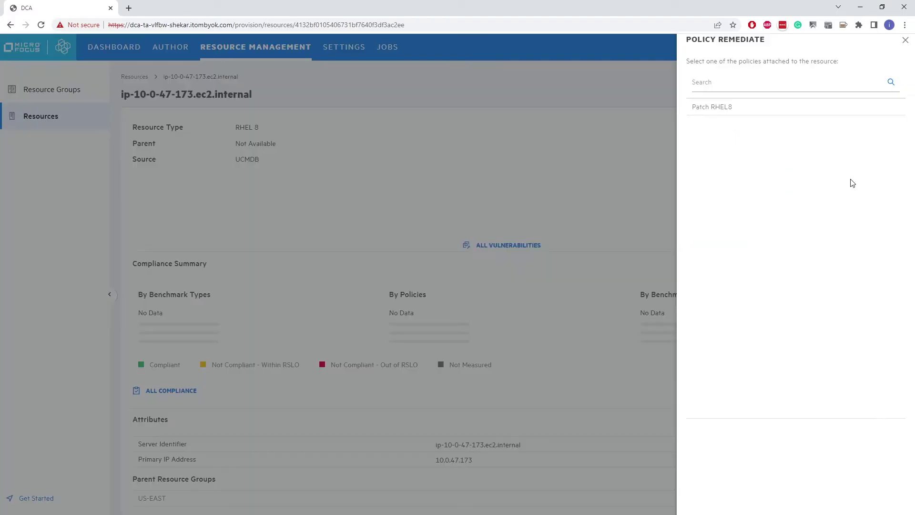
pyautogui.click(732, 109)
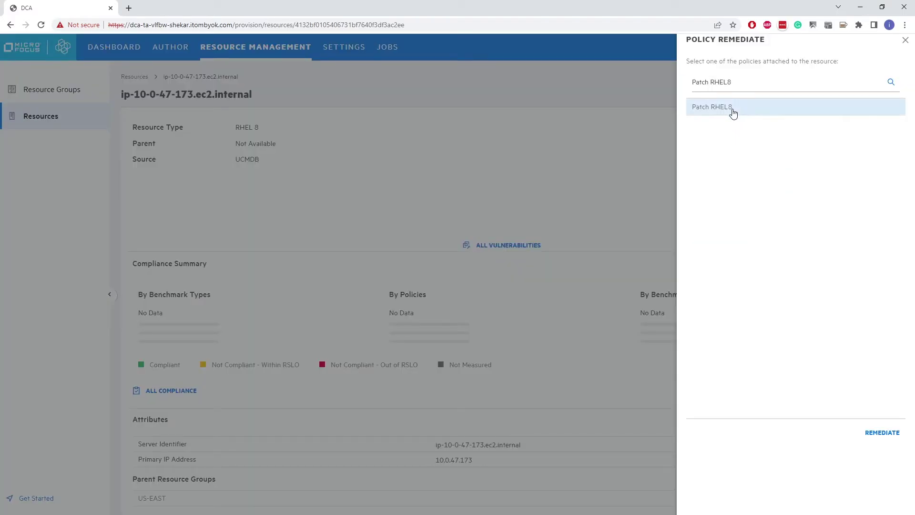
pyautogui.click(875, 435)
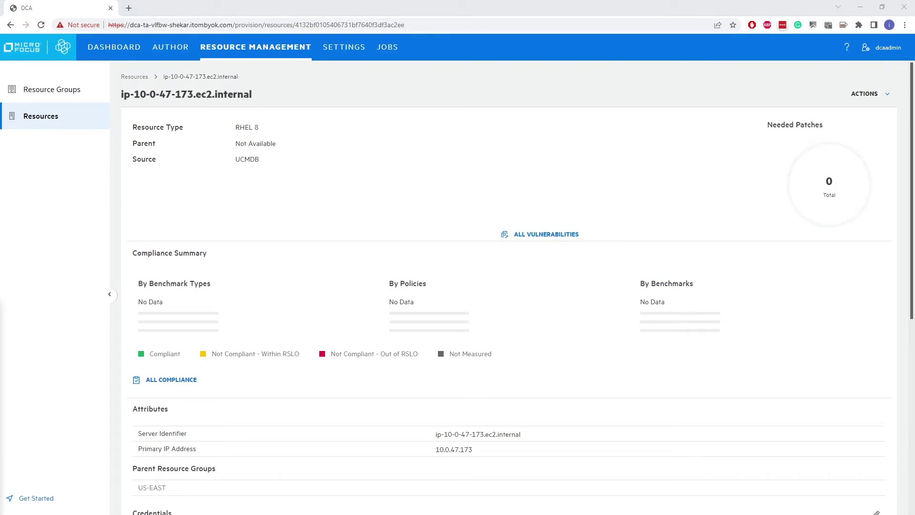
# - List all vulnerabilities of resource ip-10-0-47-173.ec2.internal and check their status after remediation
pyautogui.click(546, 235)
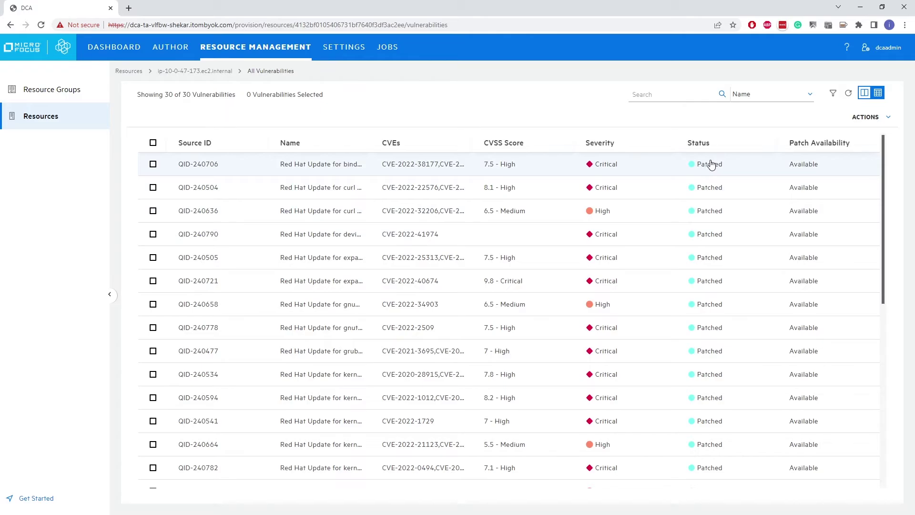
pyautogui.scroll(-8, 712, 165)
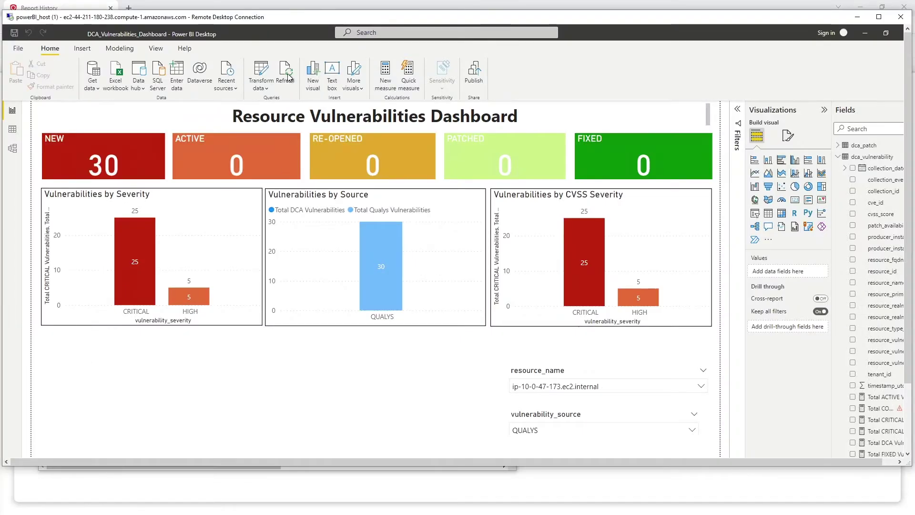
# - Refresh the data of the Power BI vulnerabilities dashboard, and show the properties of node online-us-east-rhel868320 in CMS
pyautogui.click(286, 76)
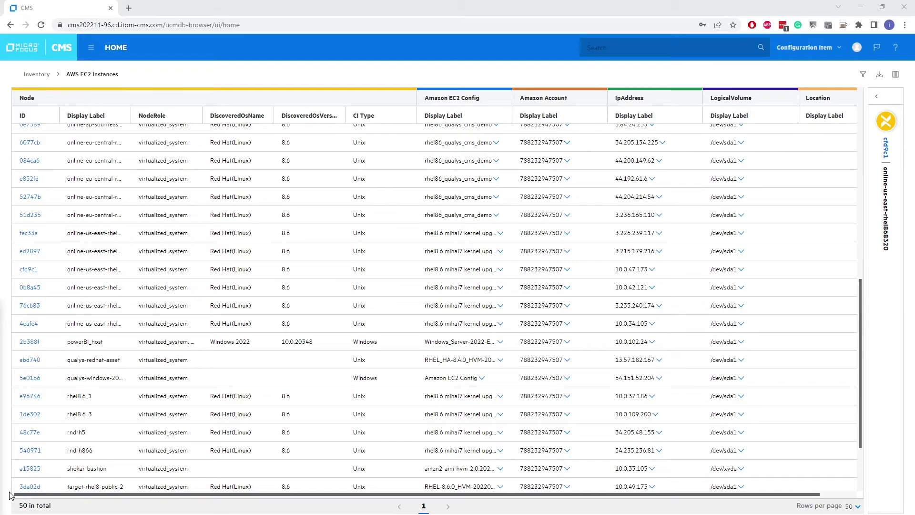
pyautogui.click(876, 97)
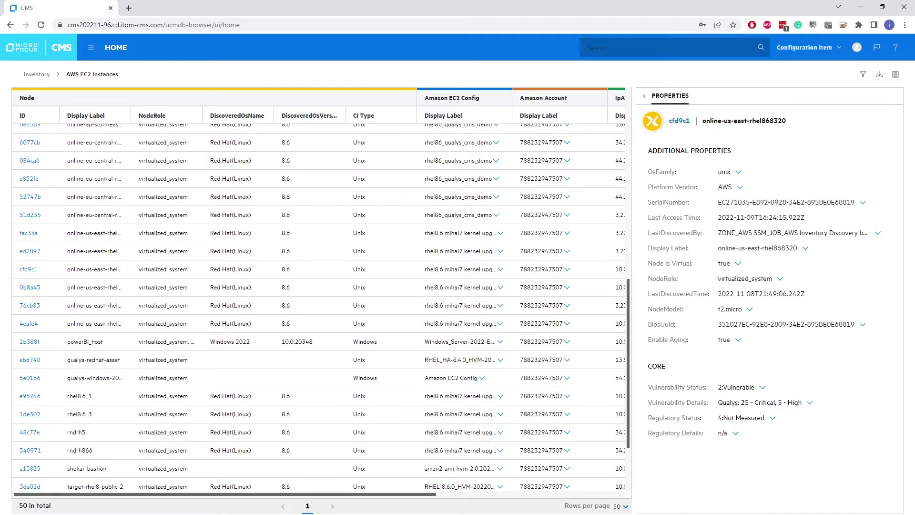
# - Switch to Qualys and look up the vulnerabilities of asset ip-10-0-47-173.ec2.internal
pyautogui.hotkey('alt', 'Tab')
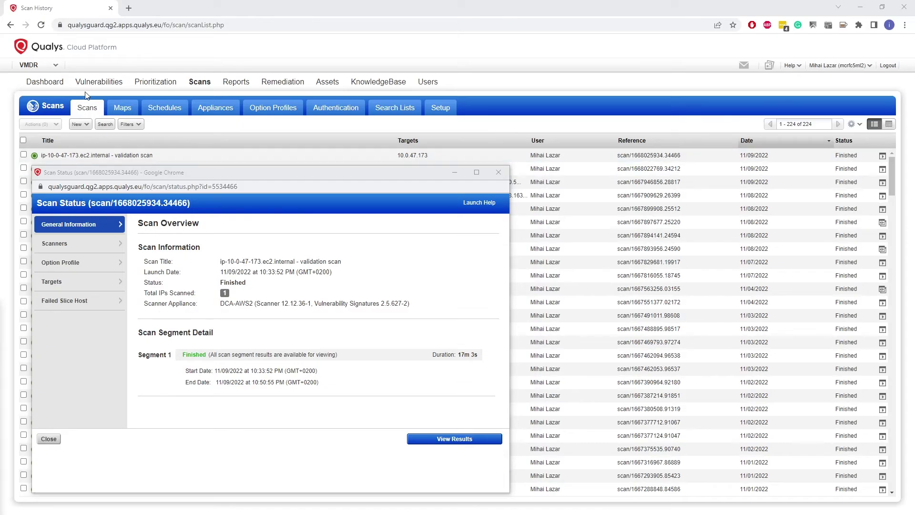
pyautogui.click(98, 72)
pyautogui.click(94, 82)
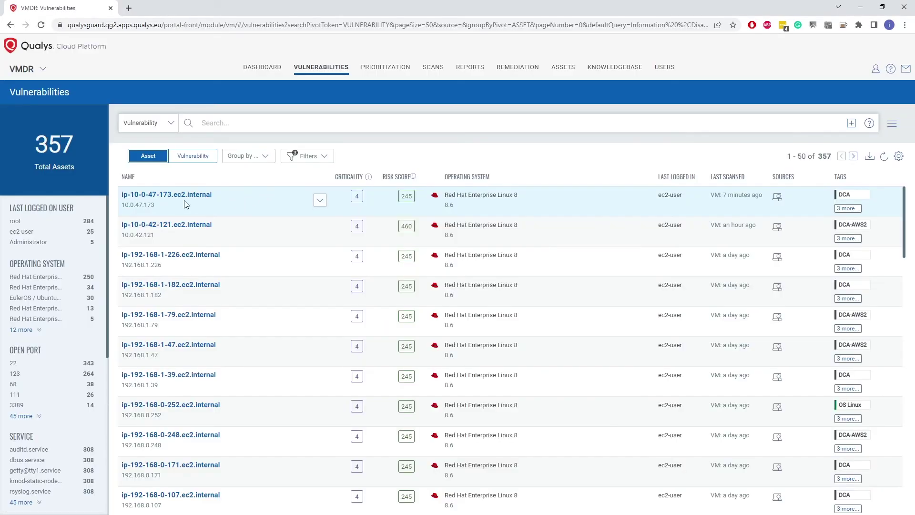
pyautogui.click(168, 196)
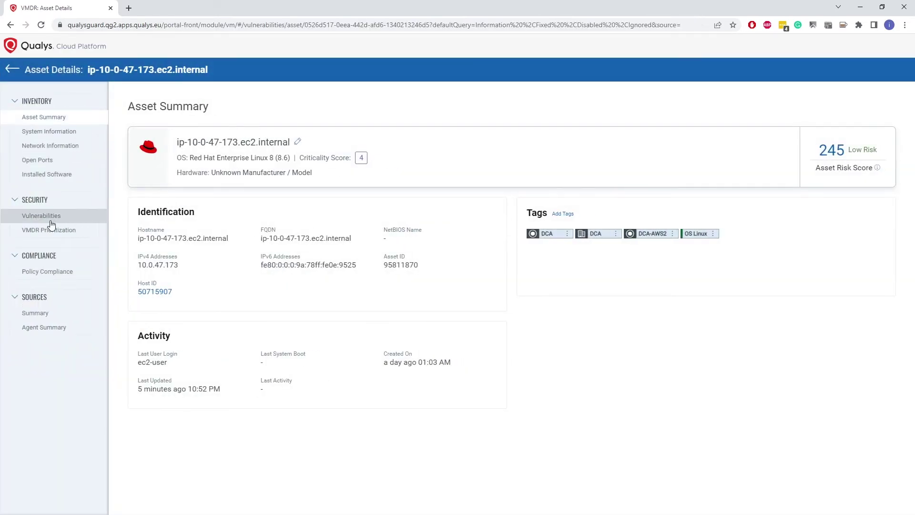
pyautogui.click(50, 220)
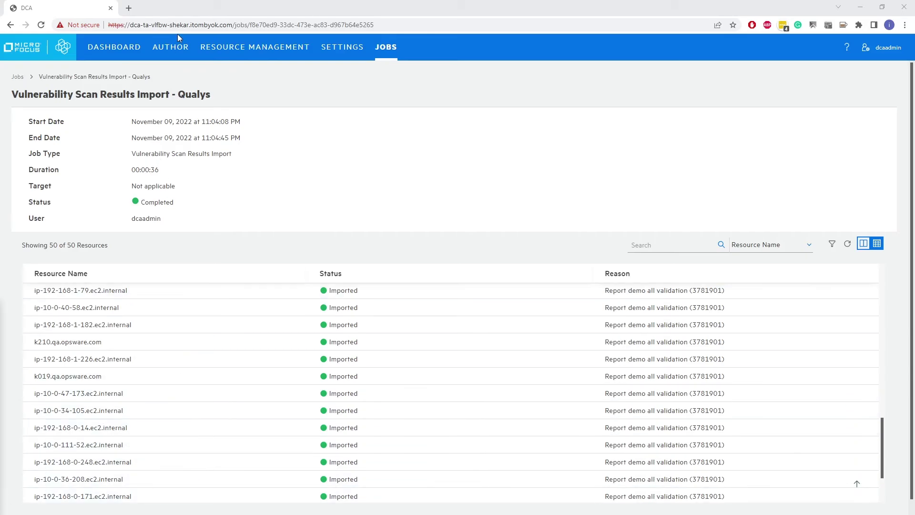
# - Return to DCA and check the status of all vulnerabilities of resource ip-10-0-47-173.ec2.internal following the Qualys results import
pyautogui.click(237, 48)
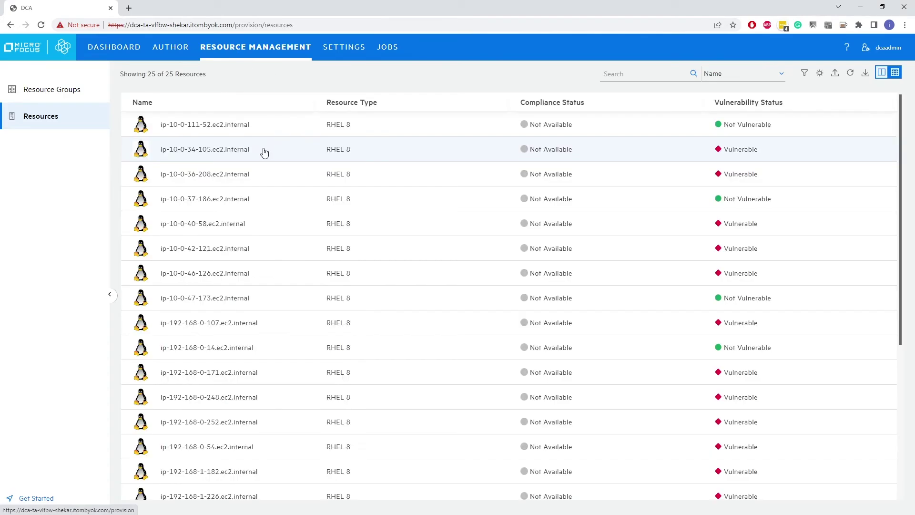
pyautogui.click(256, 272)
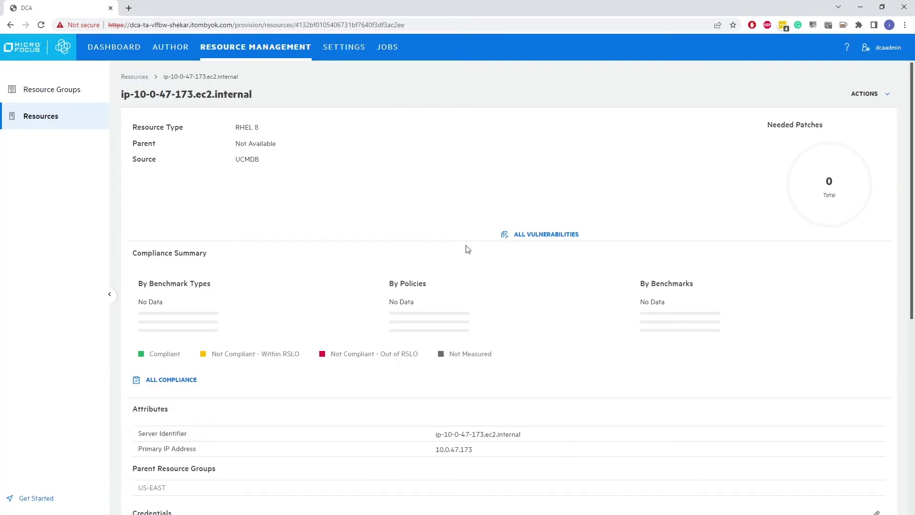
pyautogui.click(545, 235)
pyautogui.scroll(-8, 713, 197)
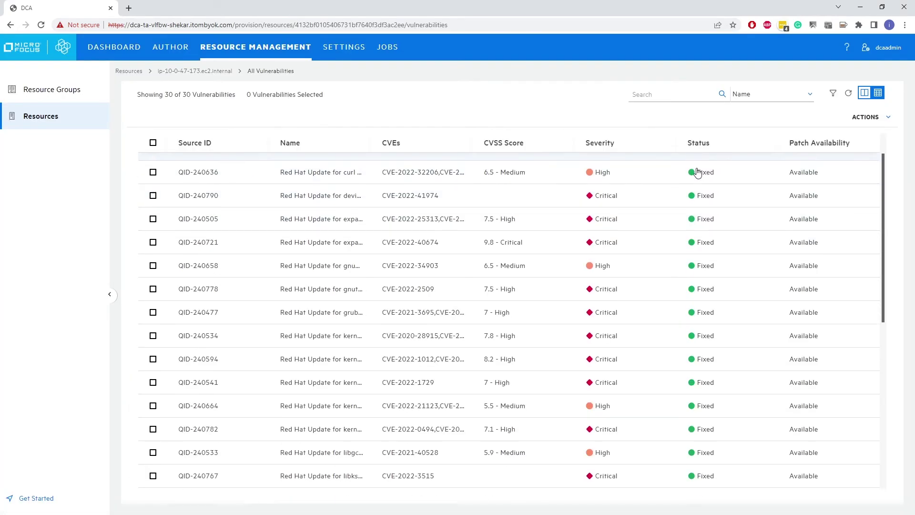
pyautogui.click(120, 71)
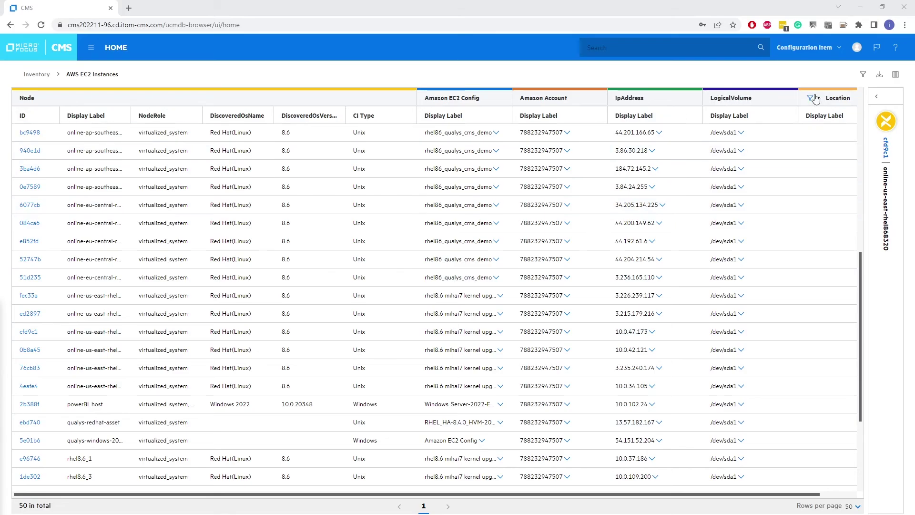
# - Expand the properties of node online-us-east-rhel868320 in CMS, and refresh the Power BI dashboard with the newly imported results
pyautogui.click(877, 96)
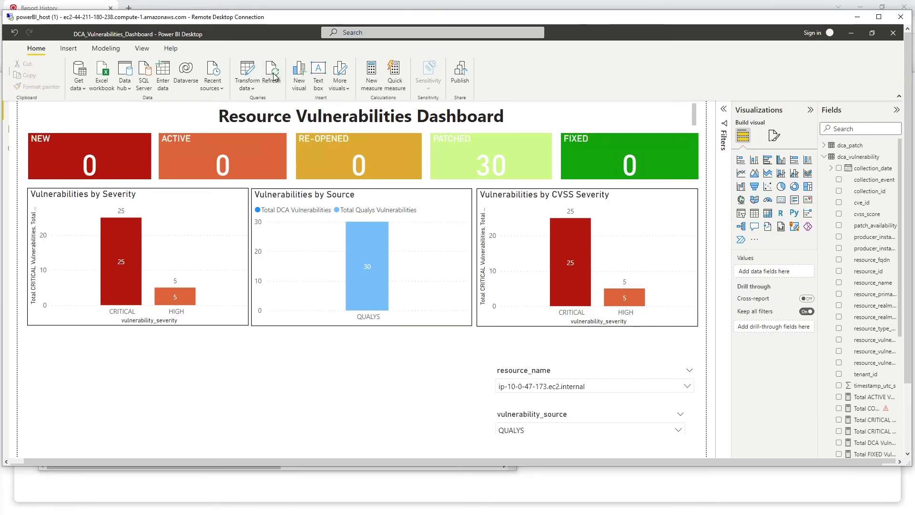
pyautogui.click(272, 72)
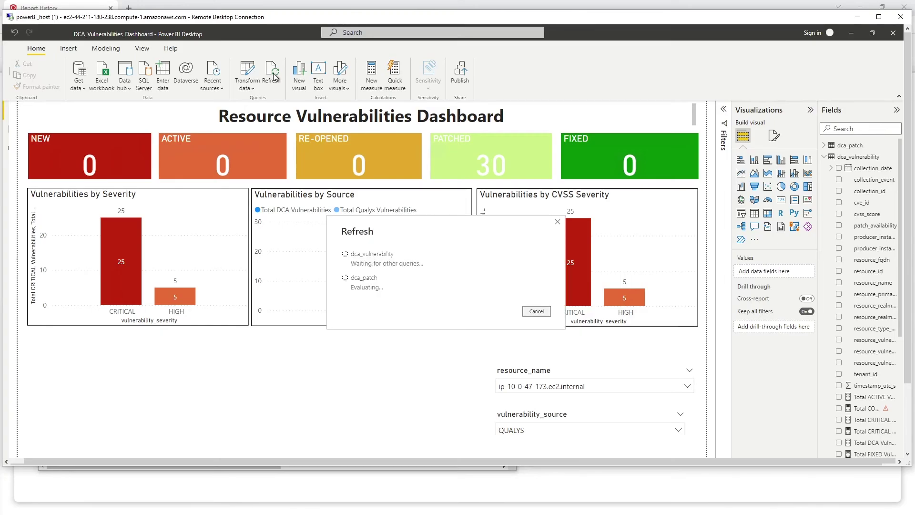